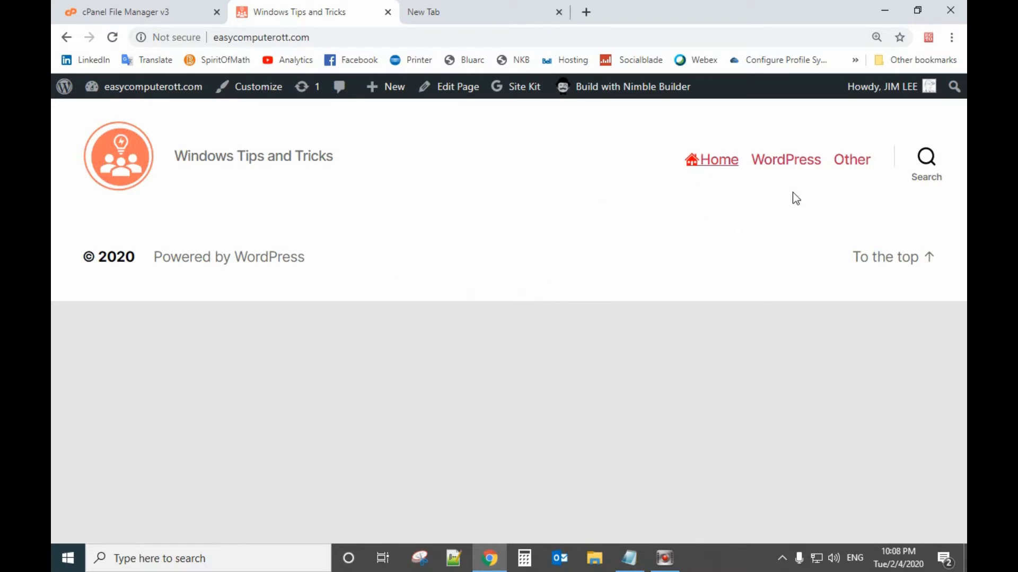
Open PowerPoint with a blank presentation and delete the title and subtitle placeholders from the slide
left_click(68, 558)
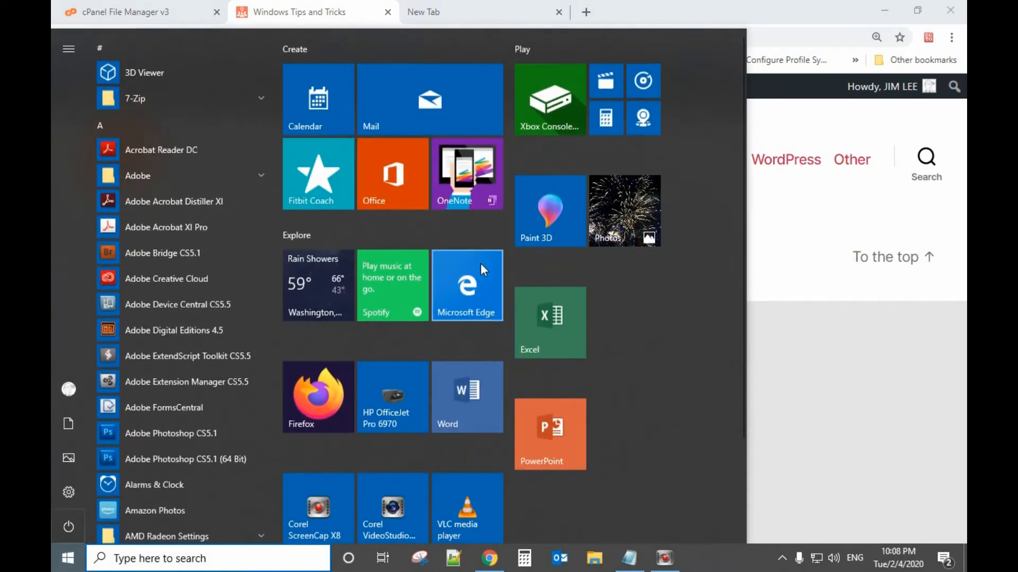
left_click(843, 360)
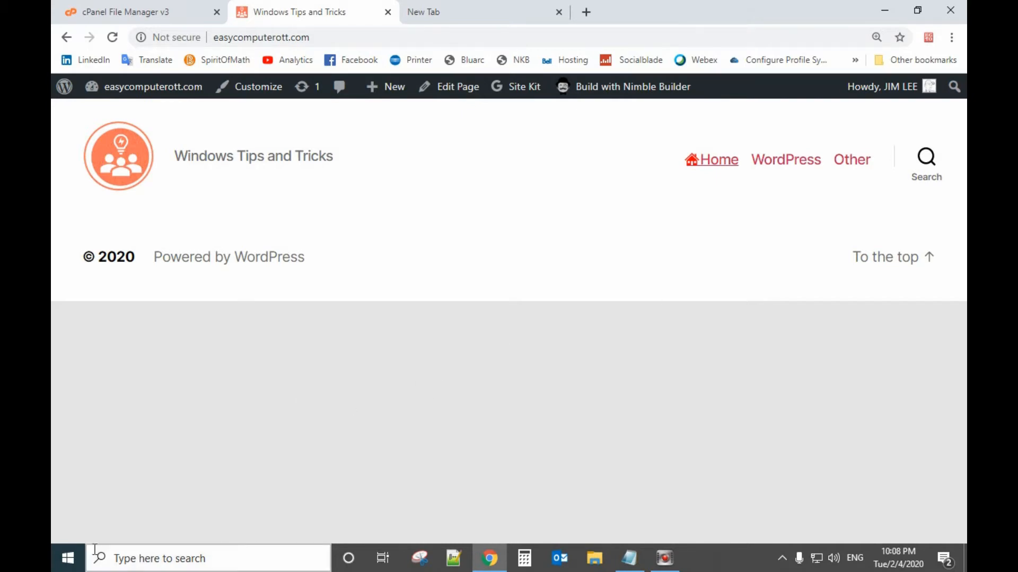
left_click(68, 559)
scroll(488, 447, "down", 3)
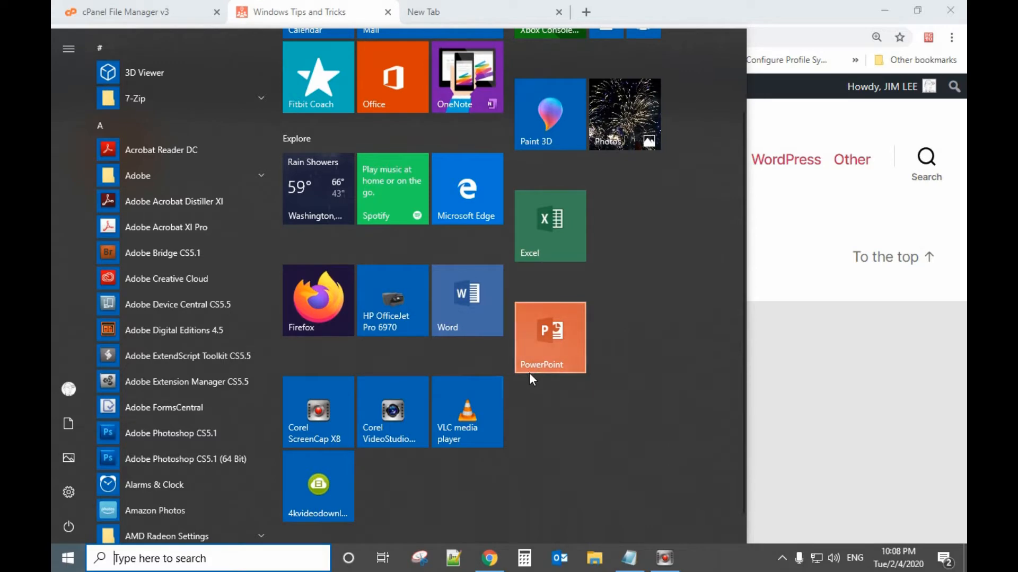
left_click(555, 349)
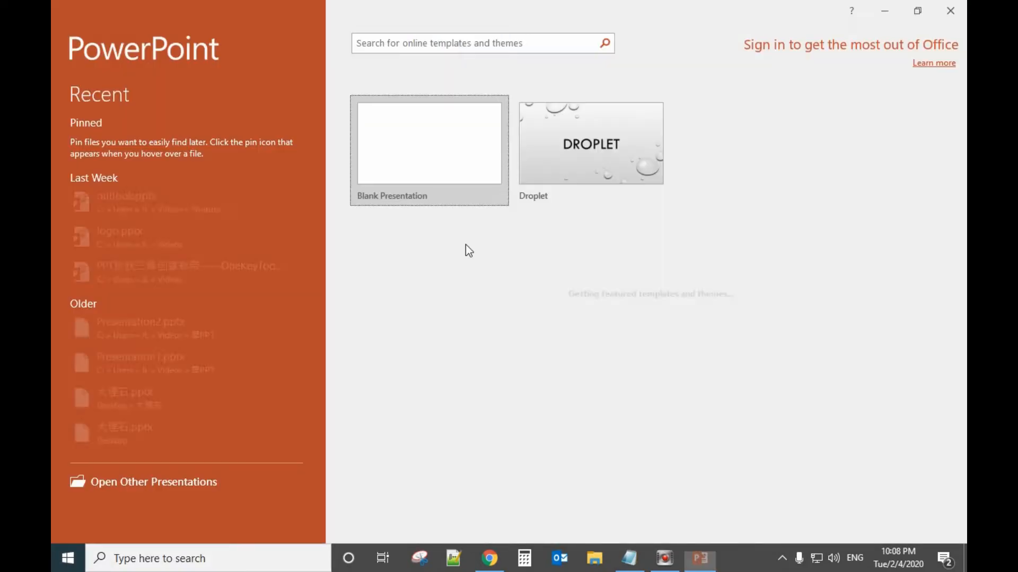
left_click(432, 164)
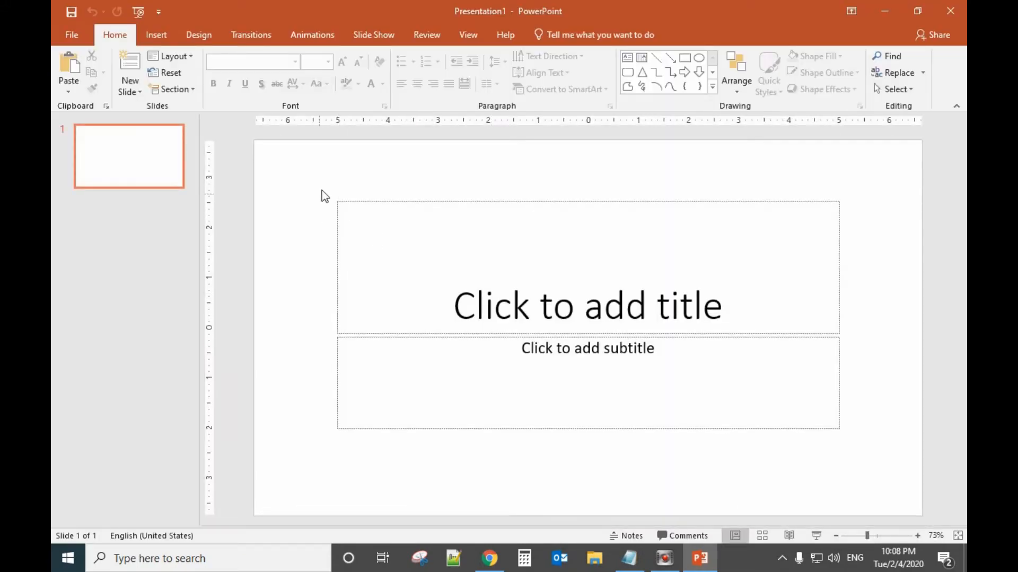
left_click_drag(322, 190, 904, 453)
key("Delete")
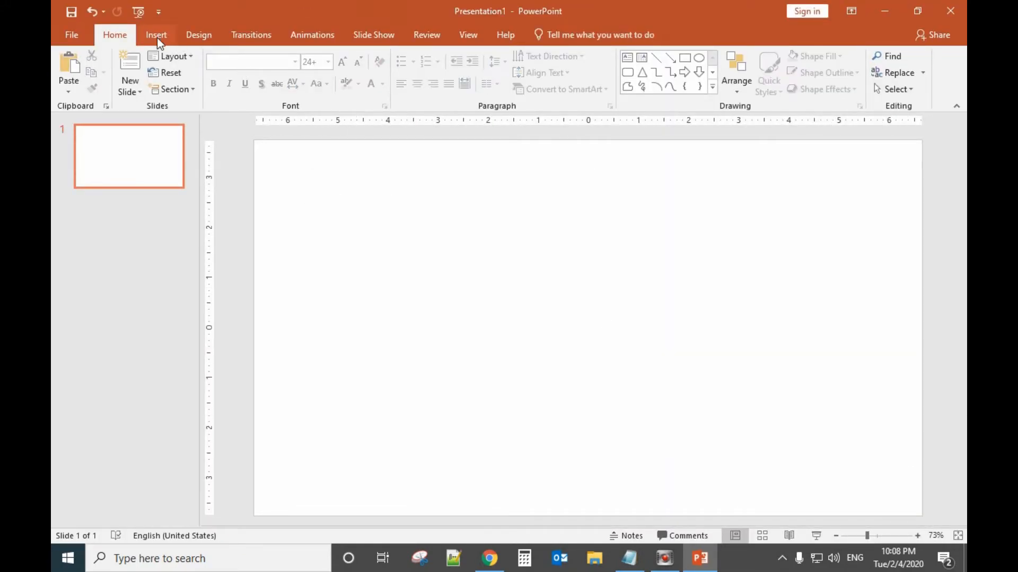
Insert the database cylinder icon from the Analytics category and move it up and left of the slide's centre
left_click(157, 35)
left_click(292, 71)
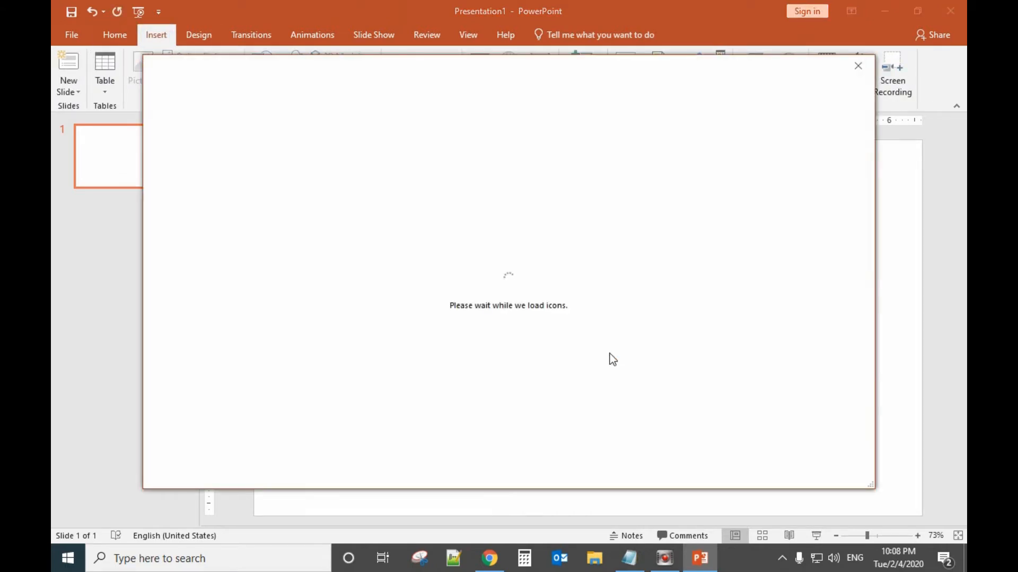
scroll(610, 355, "down", 2)
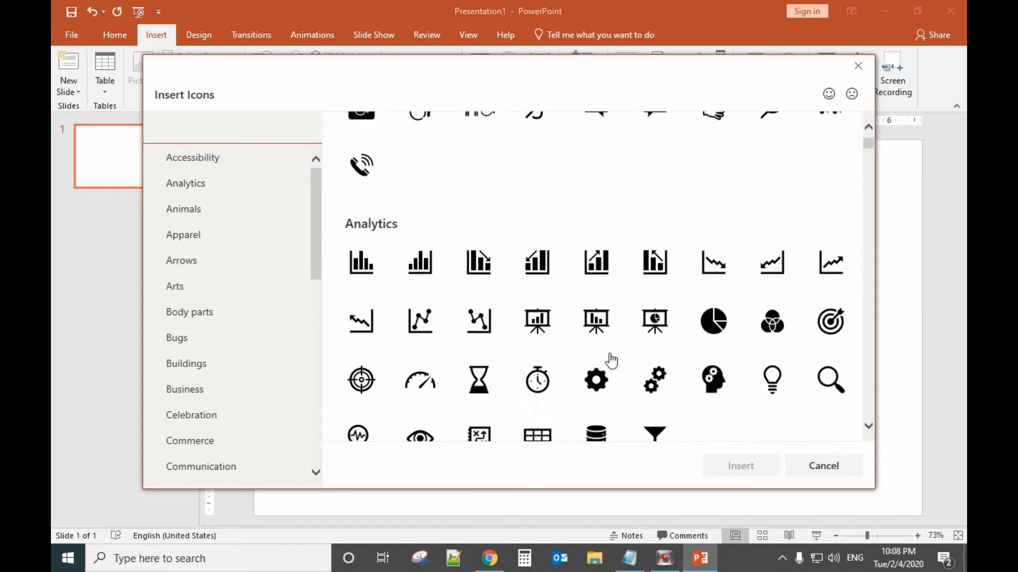
scroll(610, 359, "down", 3)
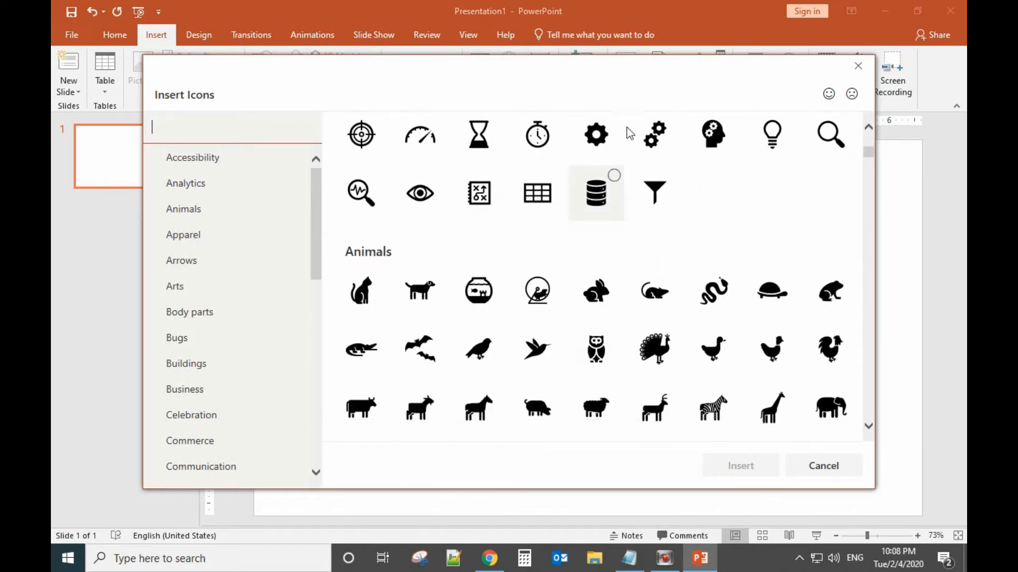
left_click(489, 558)
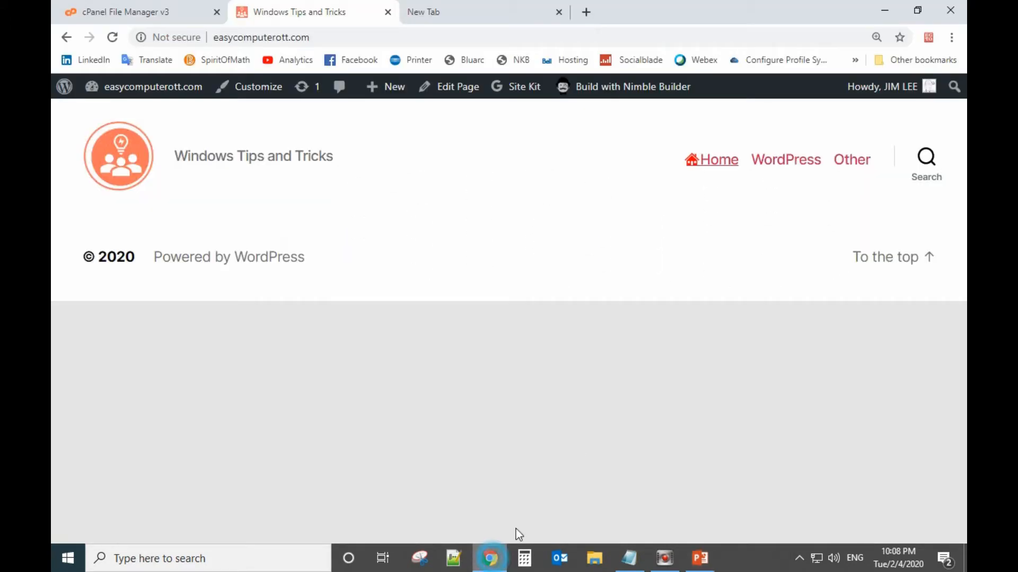
left_click(700, 558)
scroll(688, 297, "up", 3)
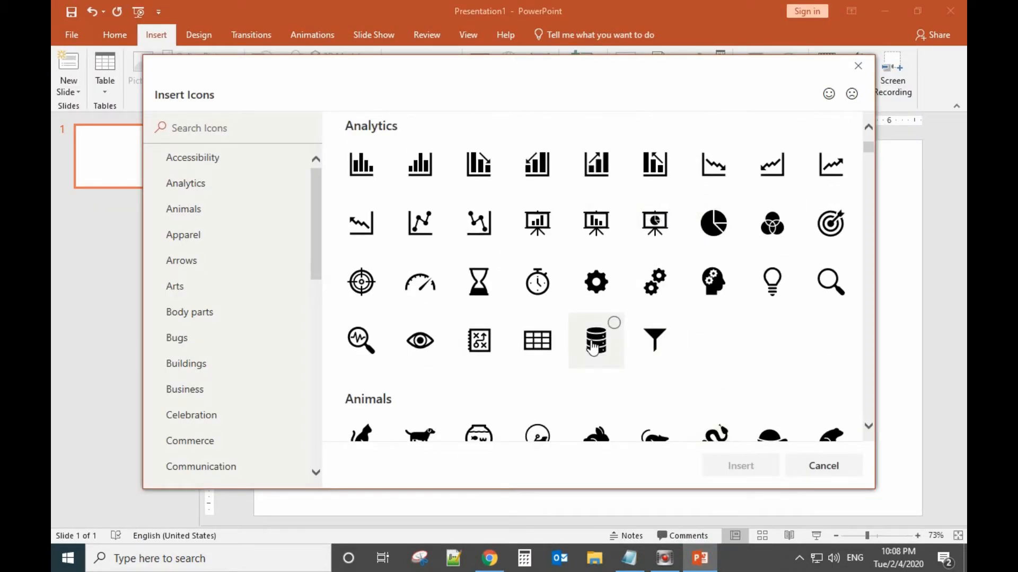
left_click(610, 346)
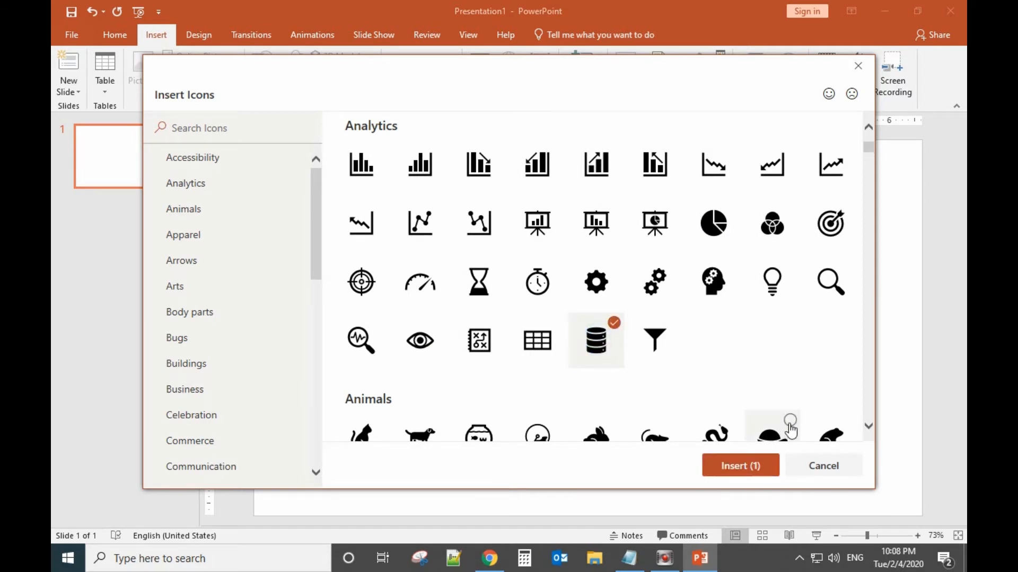
left_click(737, 465)
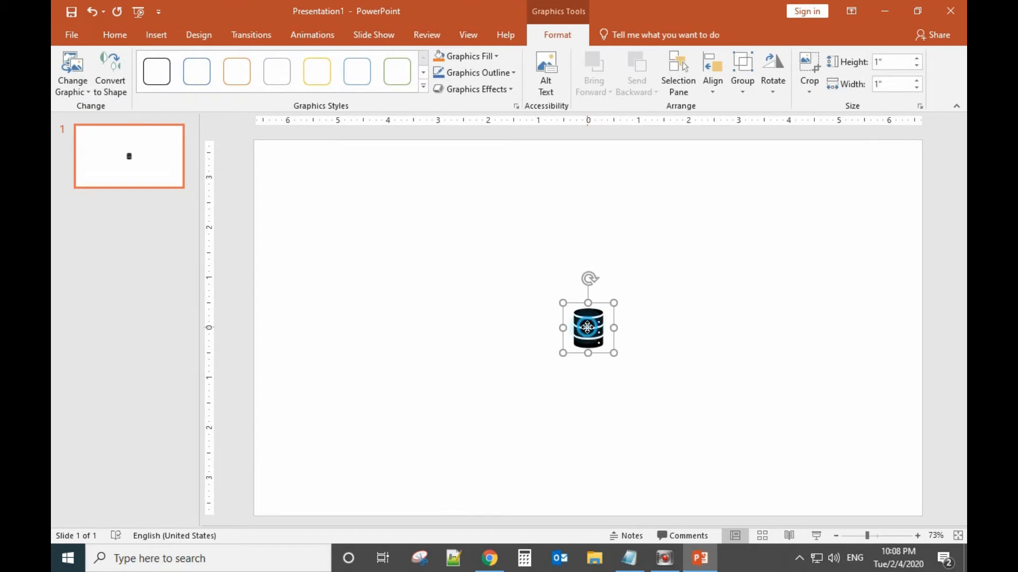
left_click_drag(588, 327, 515, 272)
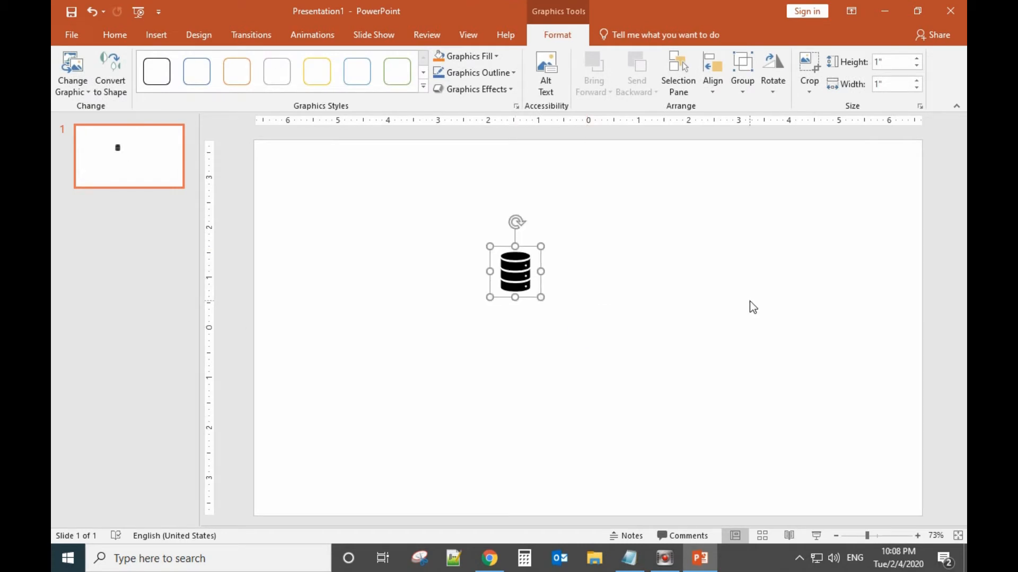
Fill the database icon with the standard dark red color
left_click(885, 10)
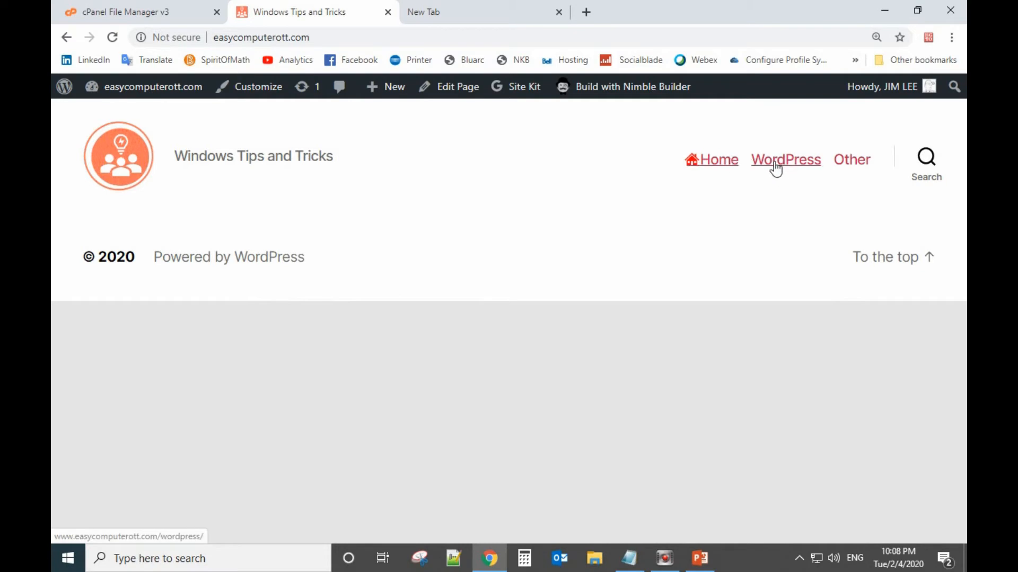
left_click(700, 559)
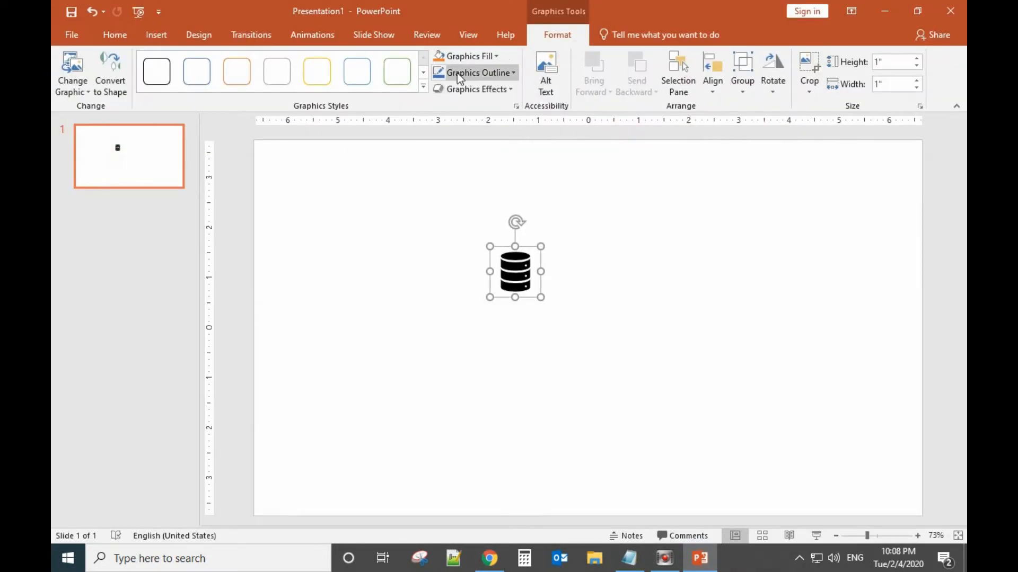
left_click(499, 57)
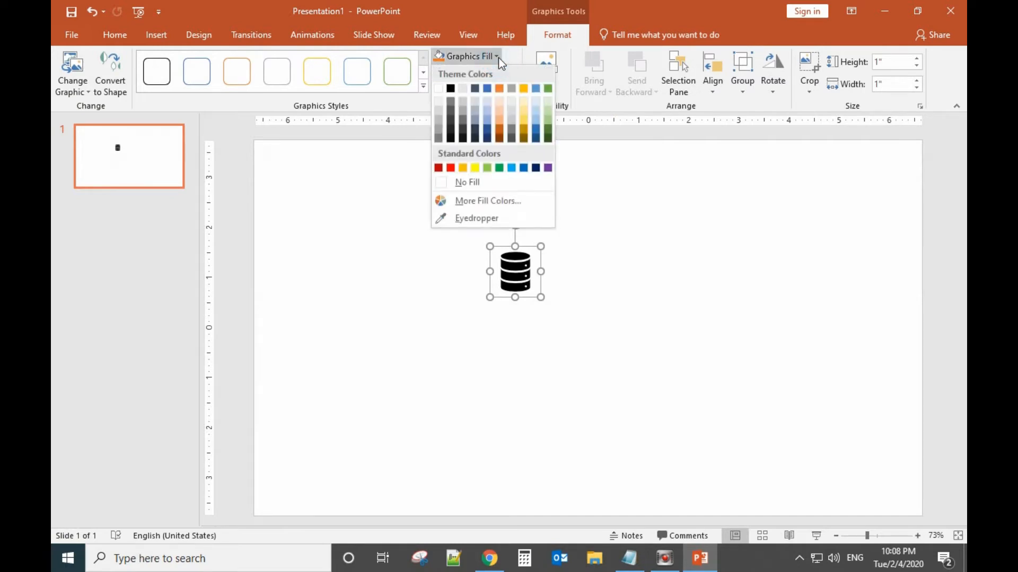
left_click(438, 168)
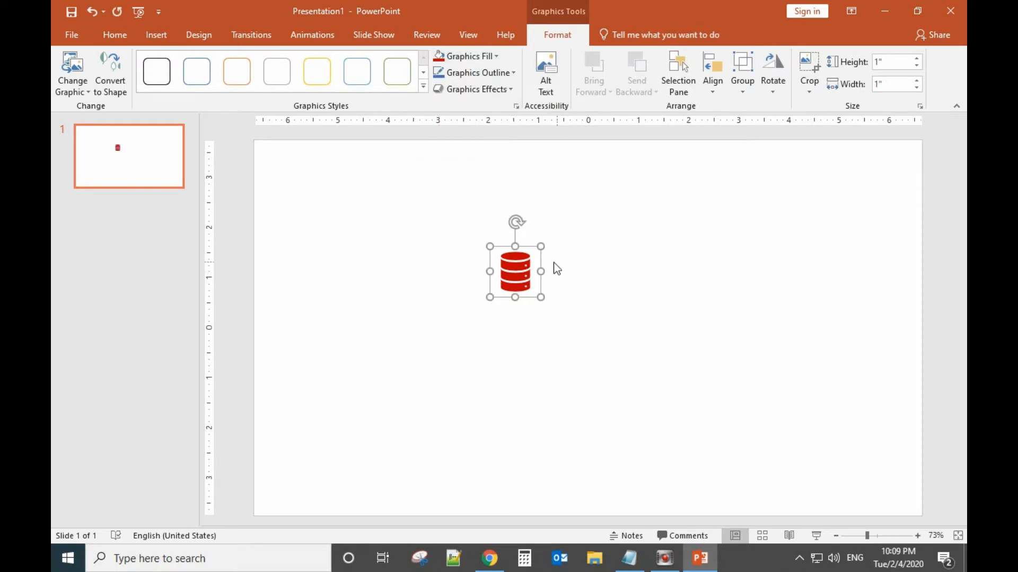
left_click(577, 266)
Save the red database icon as the picture Picture1.svg in the Pictures folder, in Scalable Vector Graphics format
left_click(519, 268)
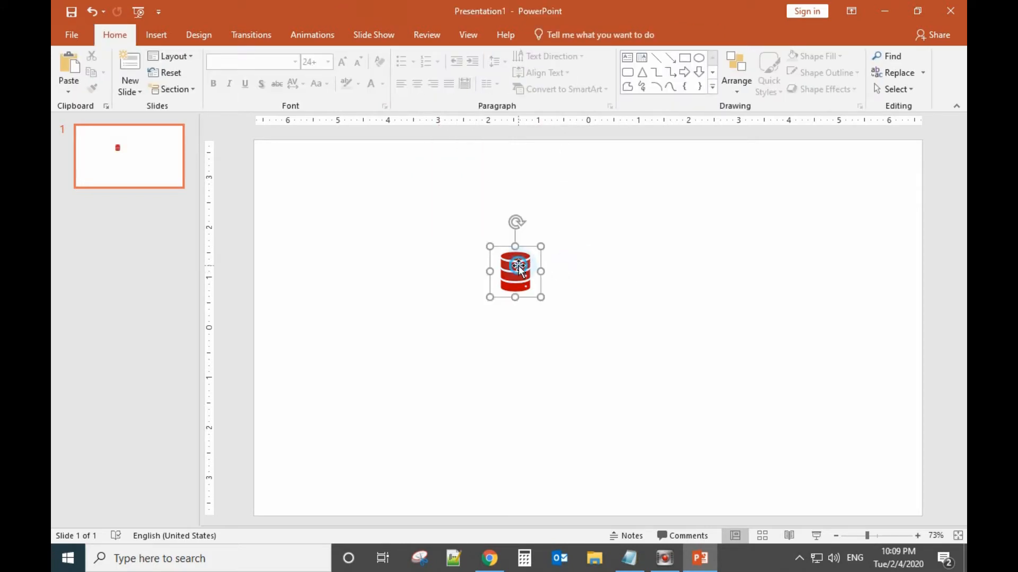
right_click(519, 268)
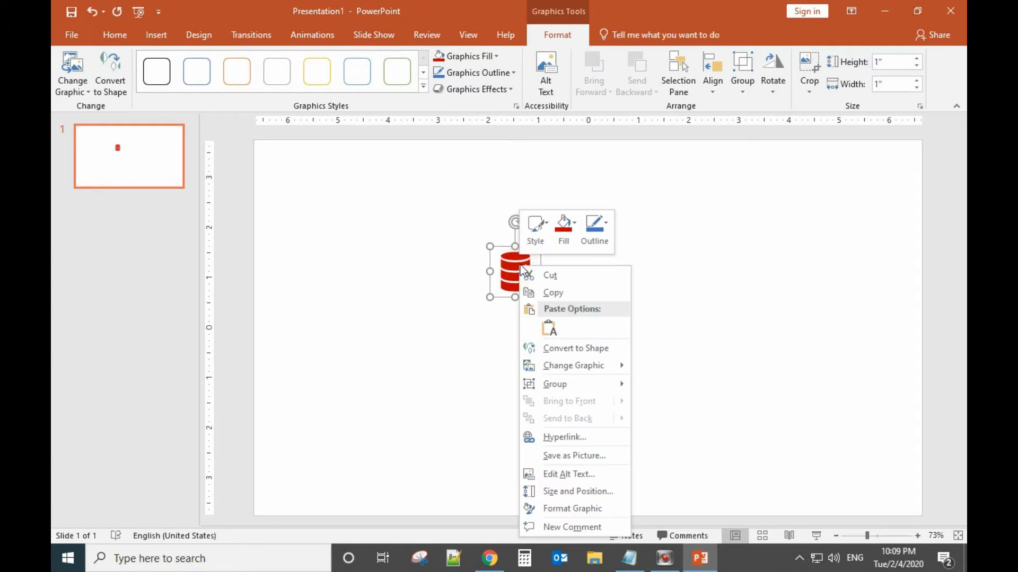
left_click(574, 457)
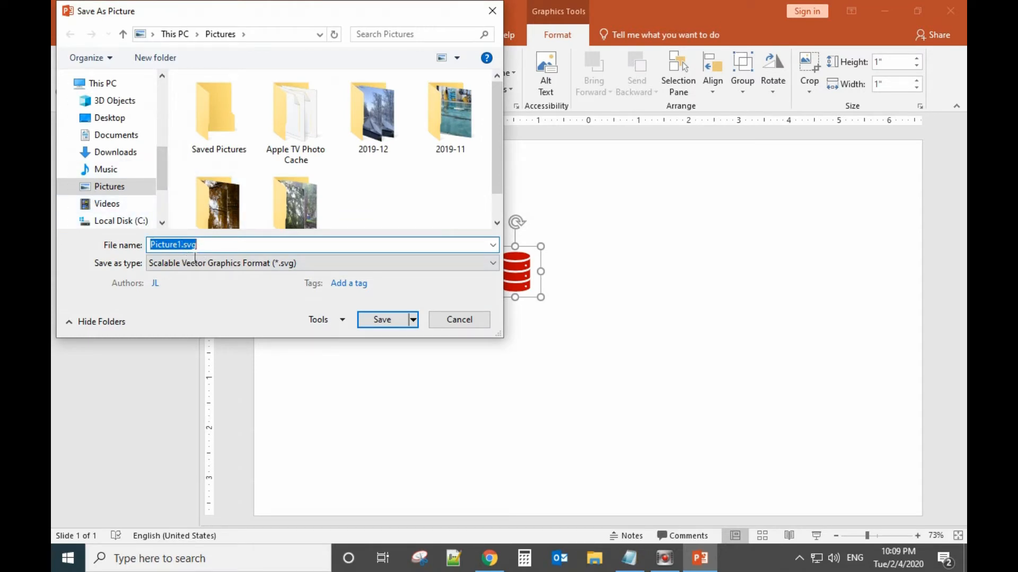
left_click(390, 323)
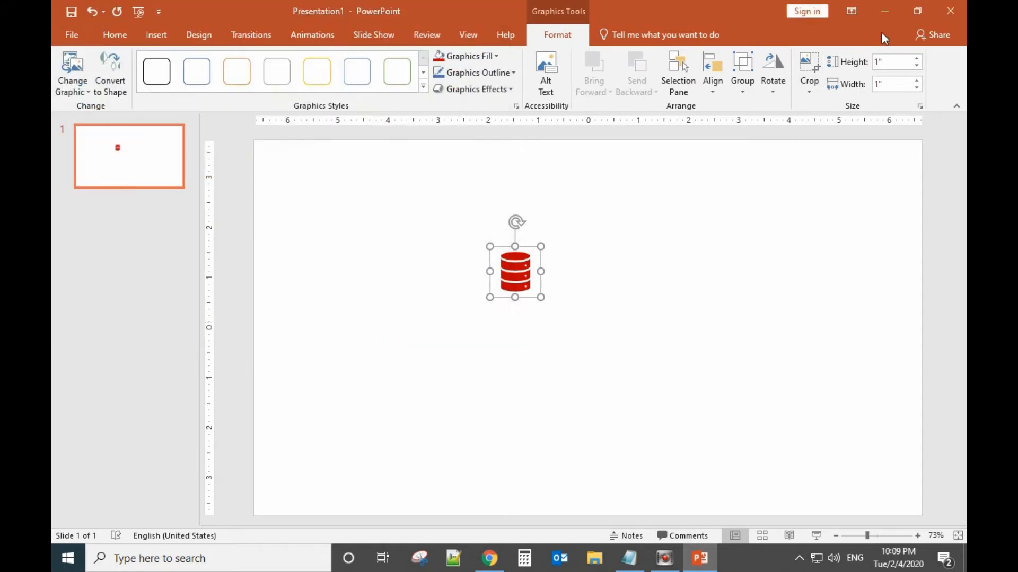
Switch to the WordPress site in Chrome, open its Media Library from the dashboard and start adding a new file
left_click(884, 14)
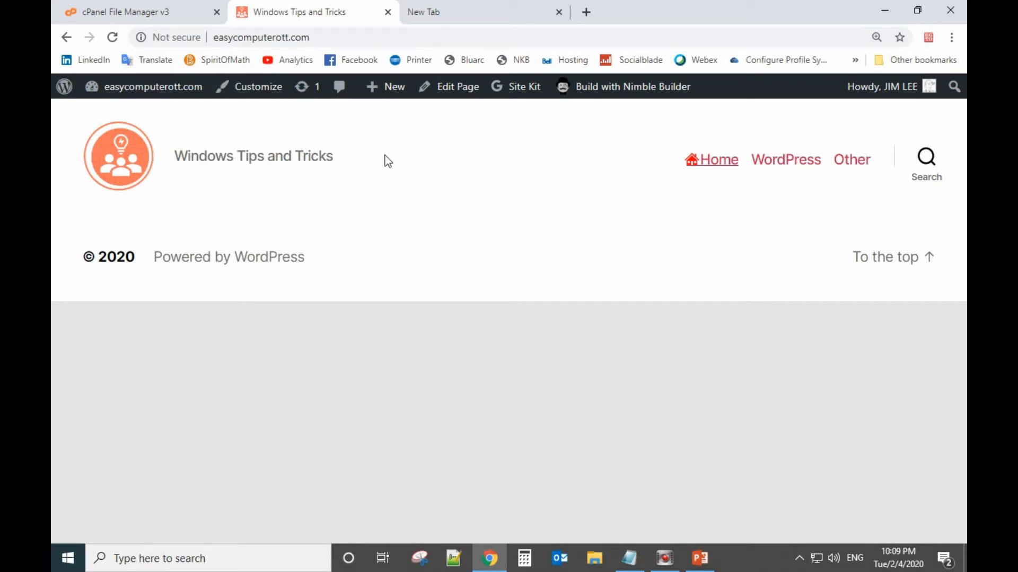
left_click(122, 114)
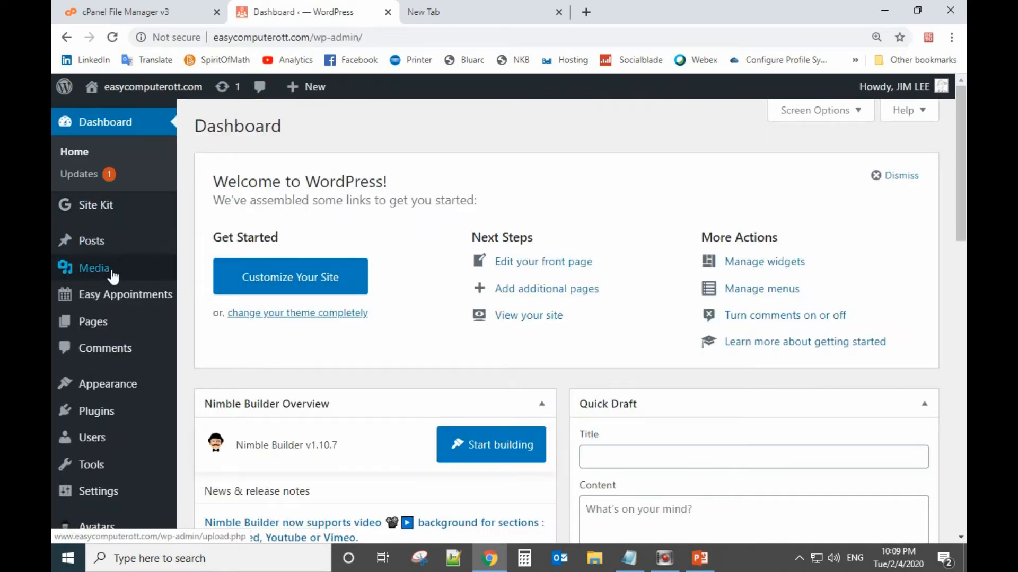
left_click(99, 273)
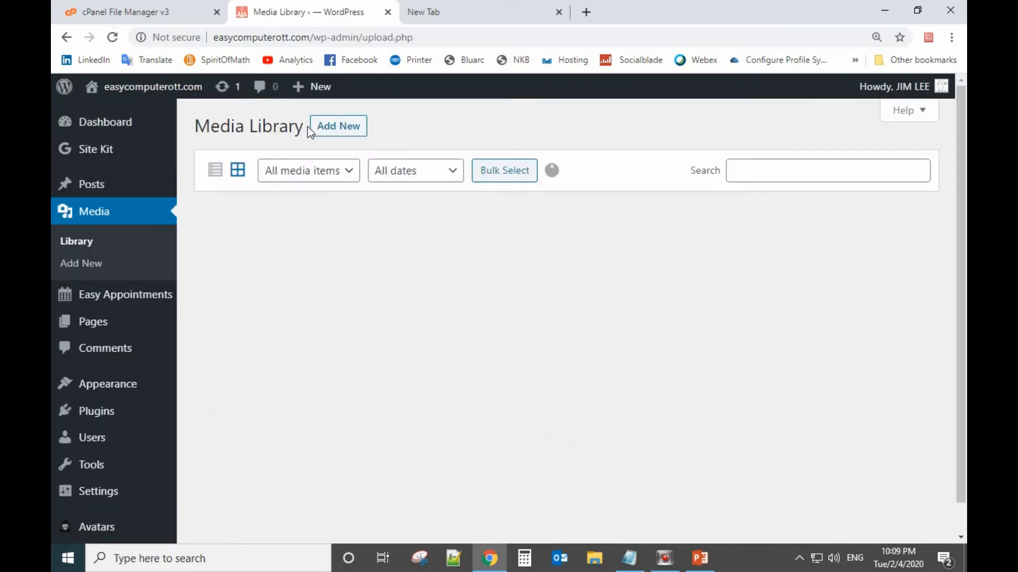
left_click(346, 131)
Try to upload Picture1.svg from the Pictures folder to the Media Library, with all file types listed
left_click(616, 260)
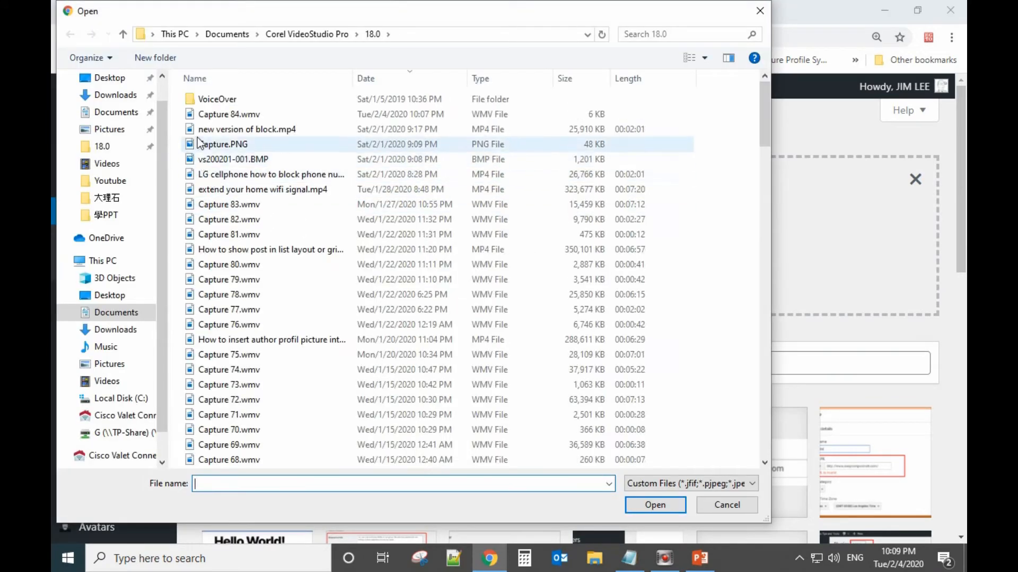
left_click(109, 129)
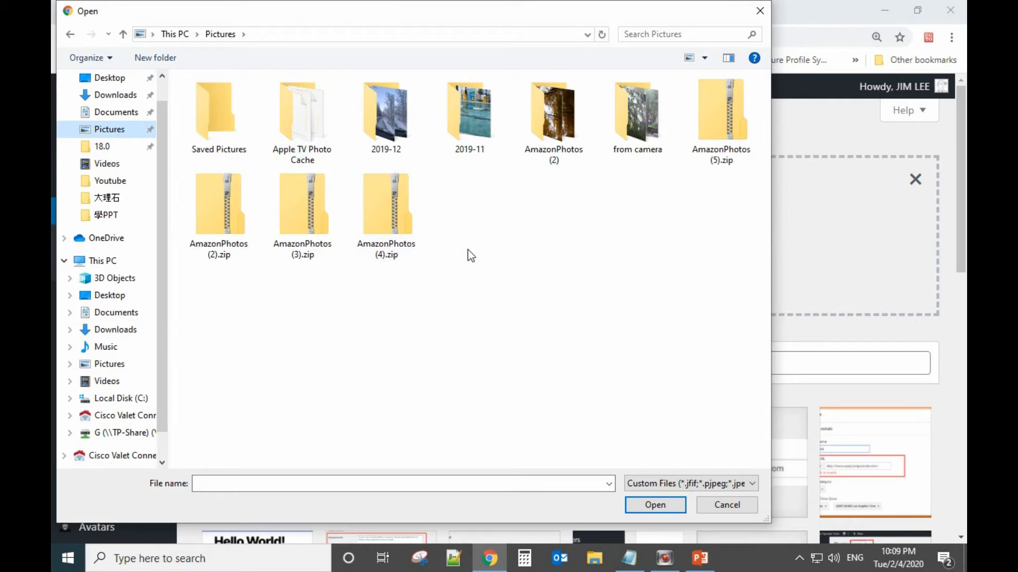
left_click(716, 485)
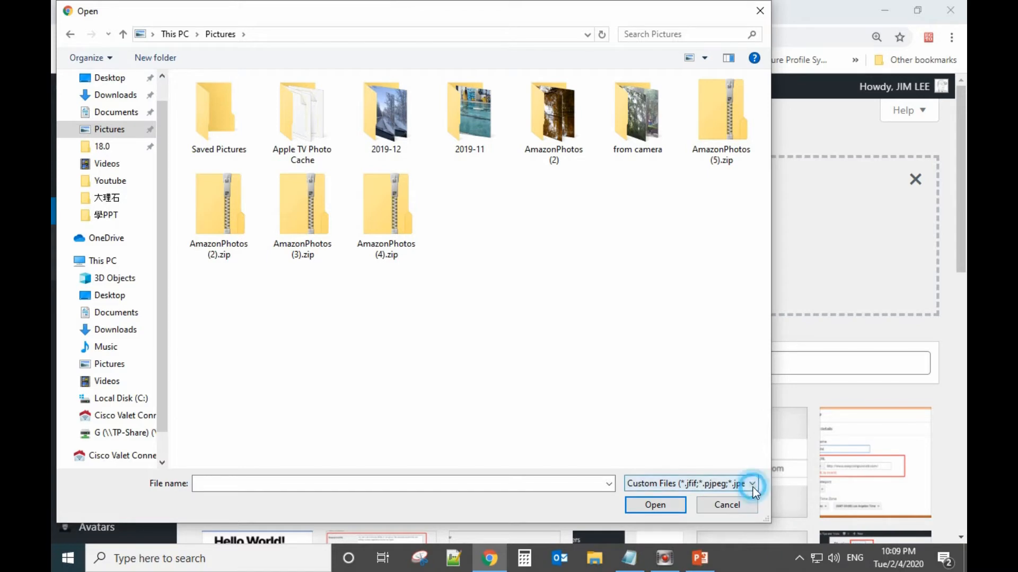
left_click(670, 483)
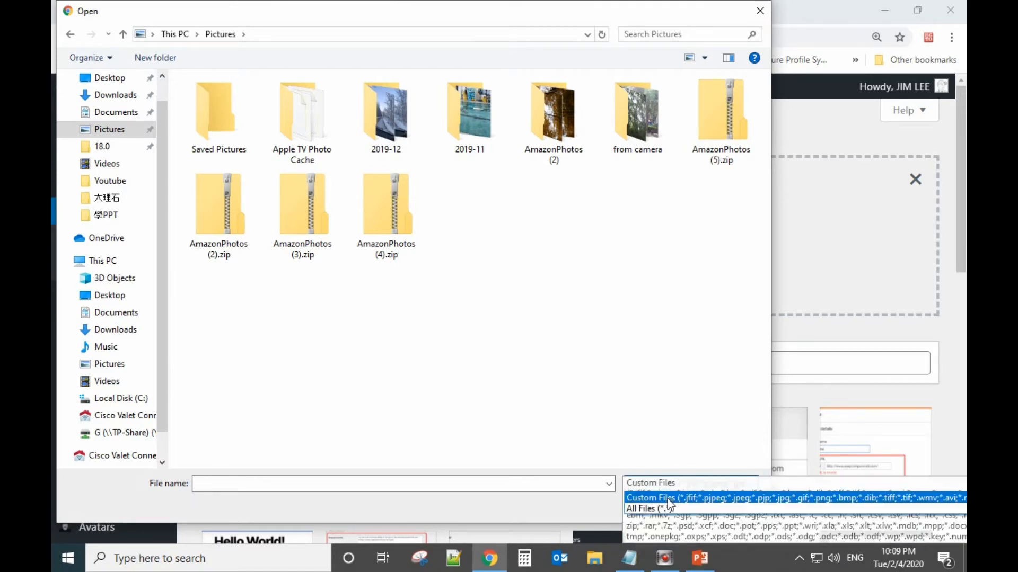
left_click(667, 508)
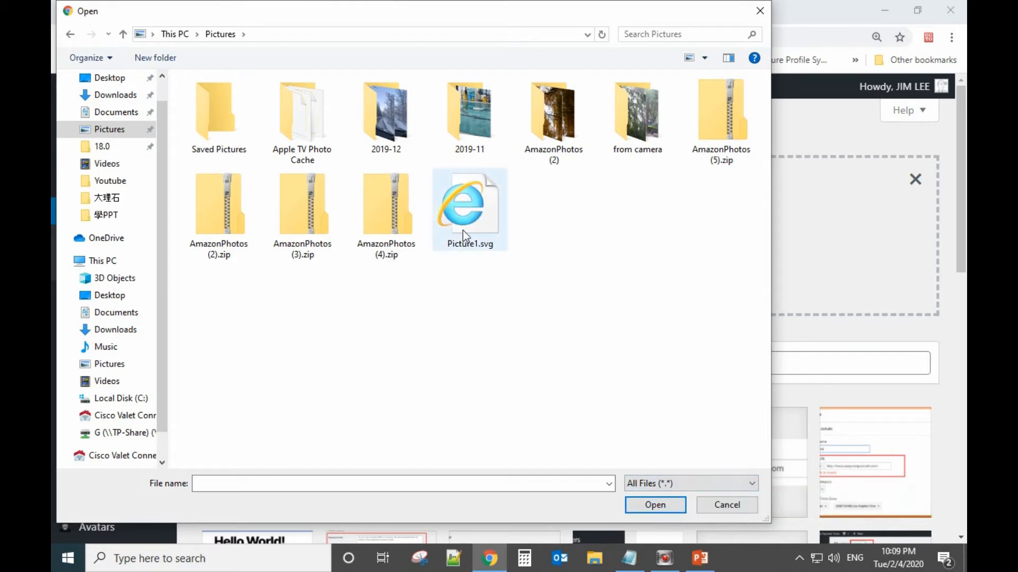
left_click(463, 231)
left_click(655, 505)
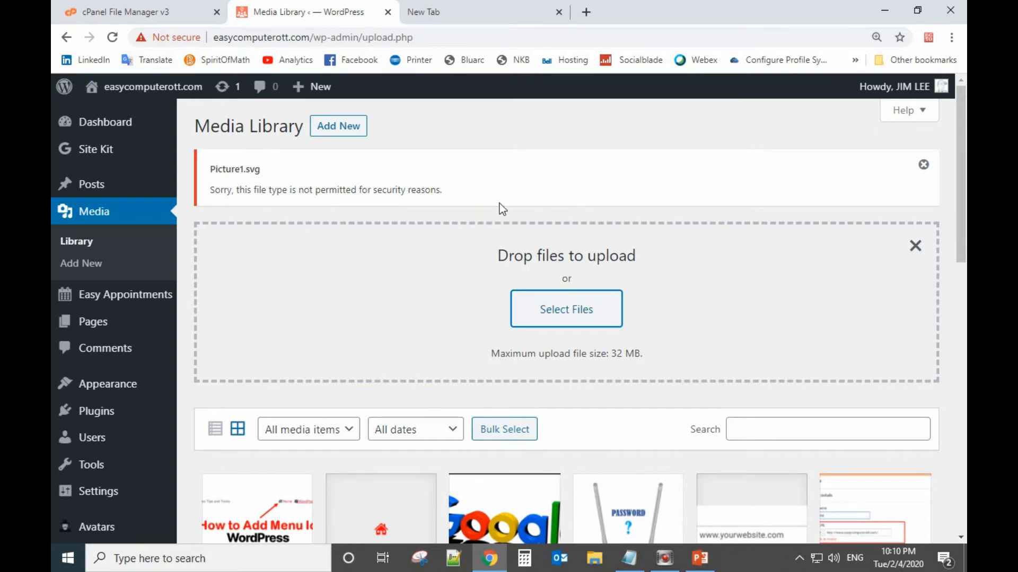
Switch to the cPanel File Manager and upload Picture1.svg to the site's wp-content/uploads/2020/02 folder
left_click(177, 9)
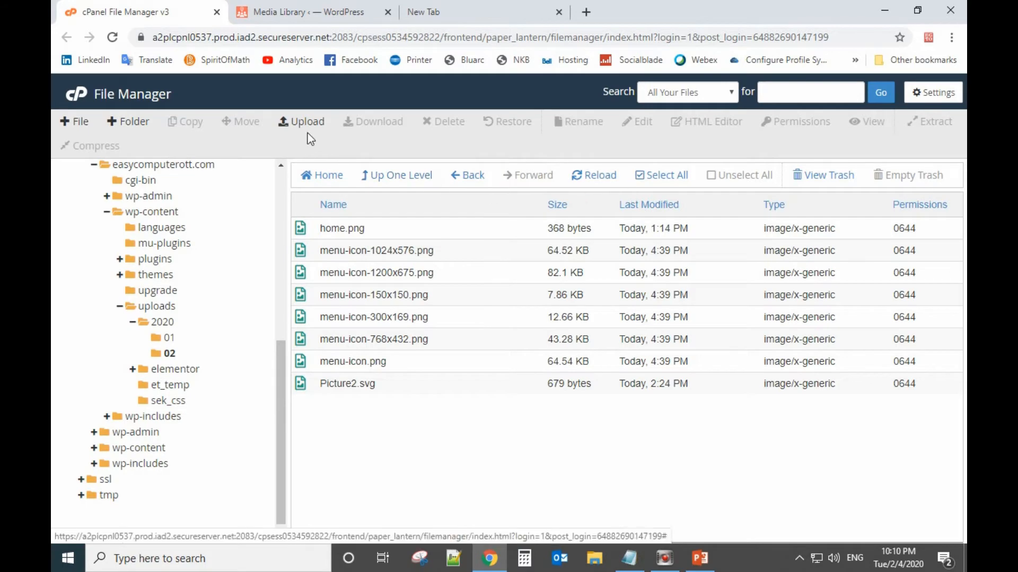
left_click(301, 121)
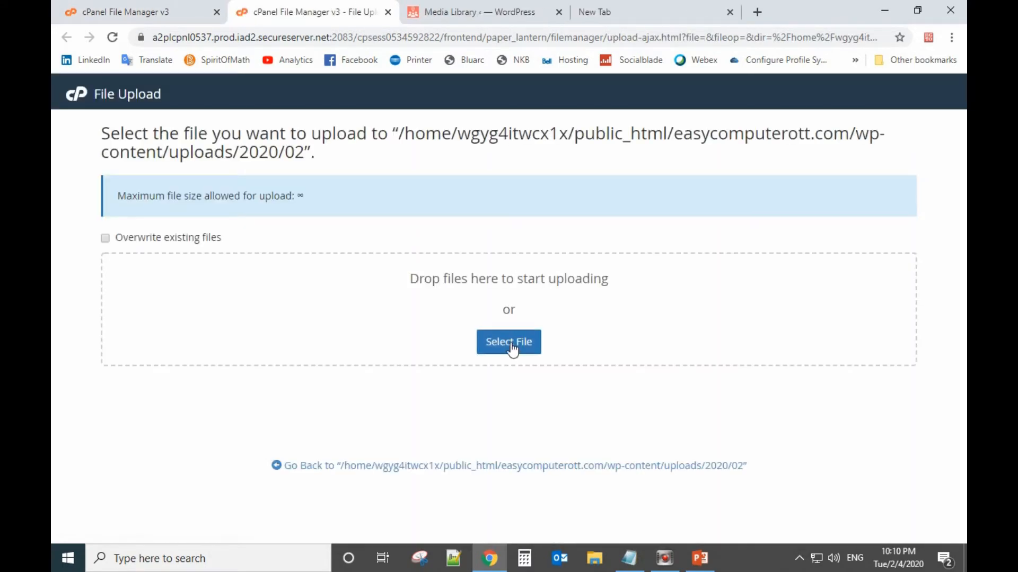
left_click(509, 343)
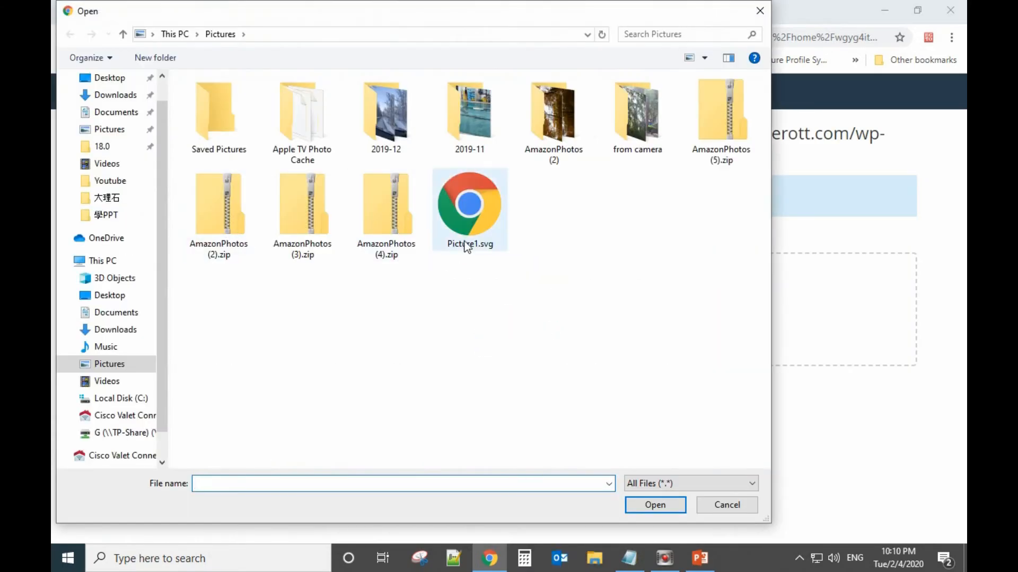
left_click(466, 239)
left_click(652, 510)
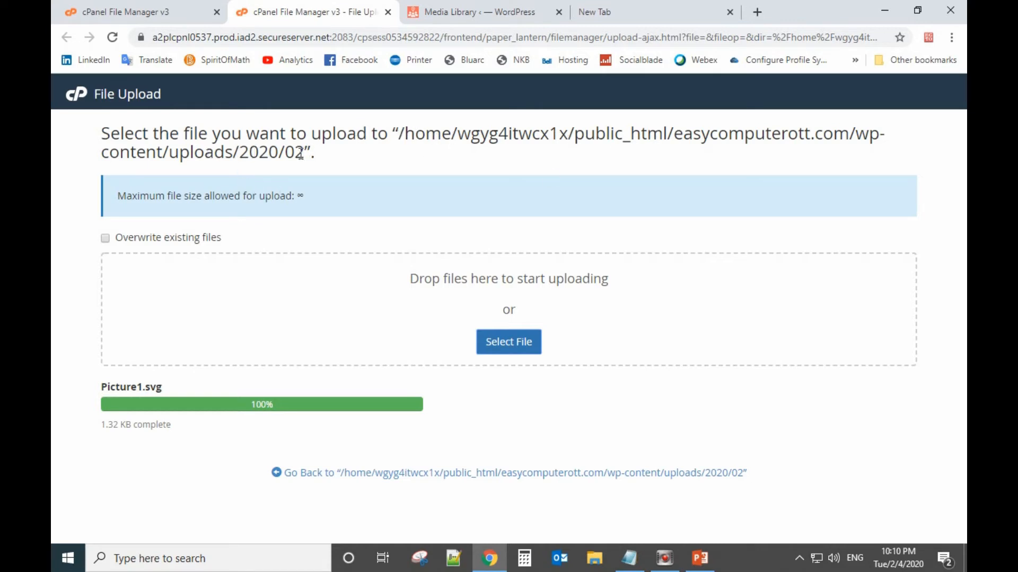
Open the site's Additional CSS in the WordPress Customizer and add an empty line below the .homeicon rule
left_click_drag(306, 152, 240, 155)
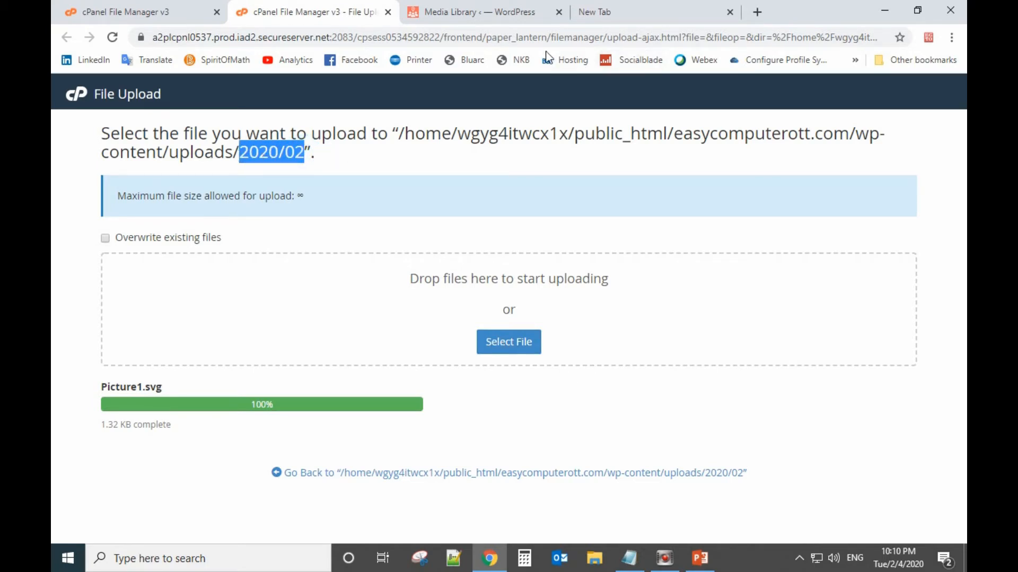
left_click(449, 15)
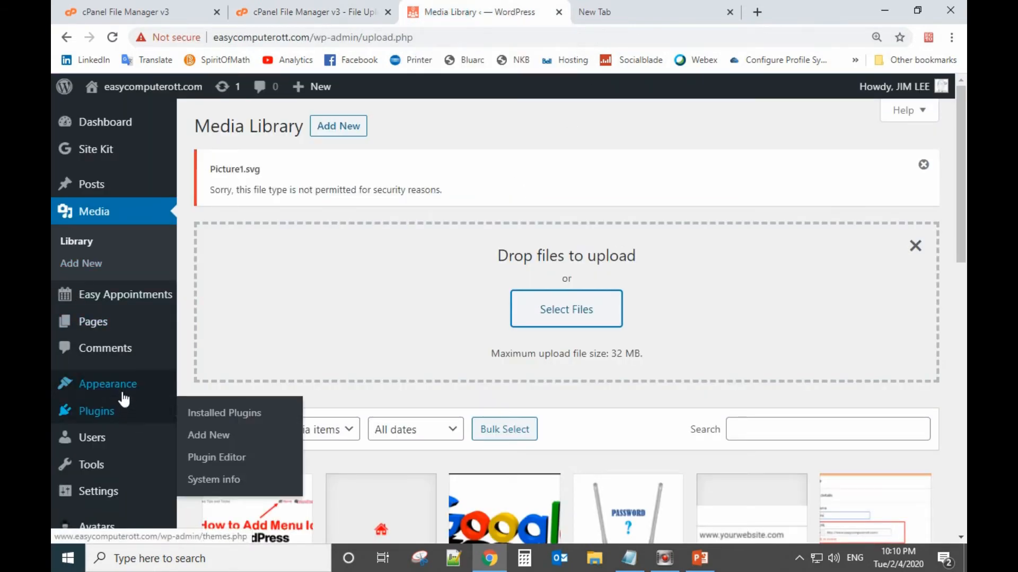
mouse_move(123, 392)
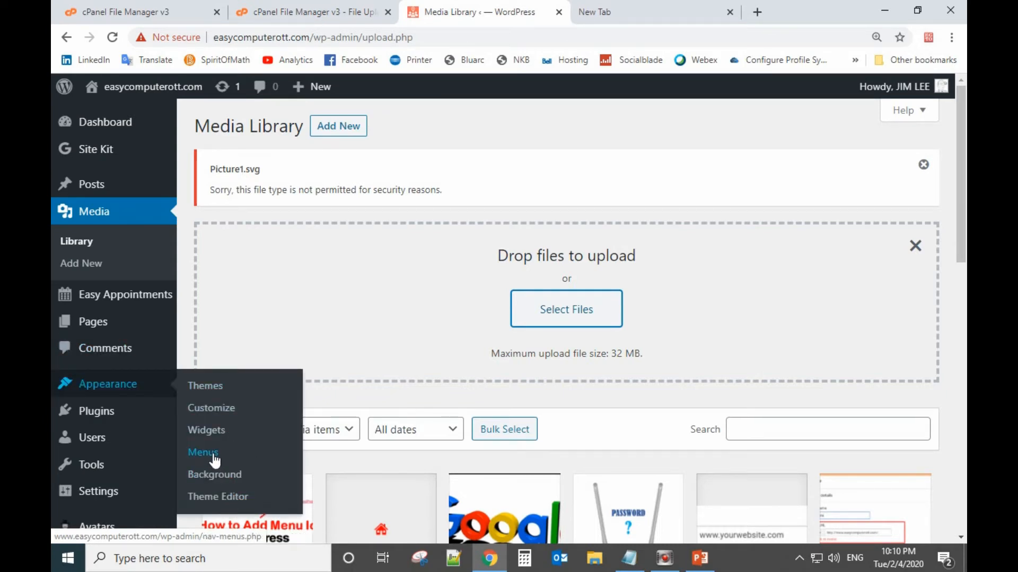
left_click(207, 415)
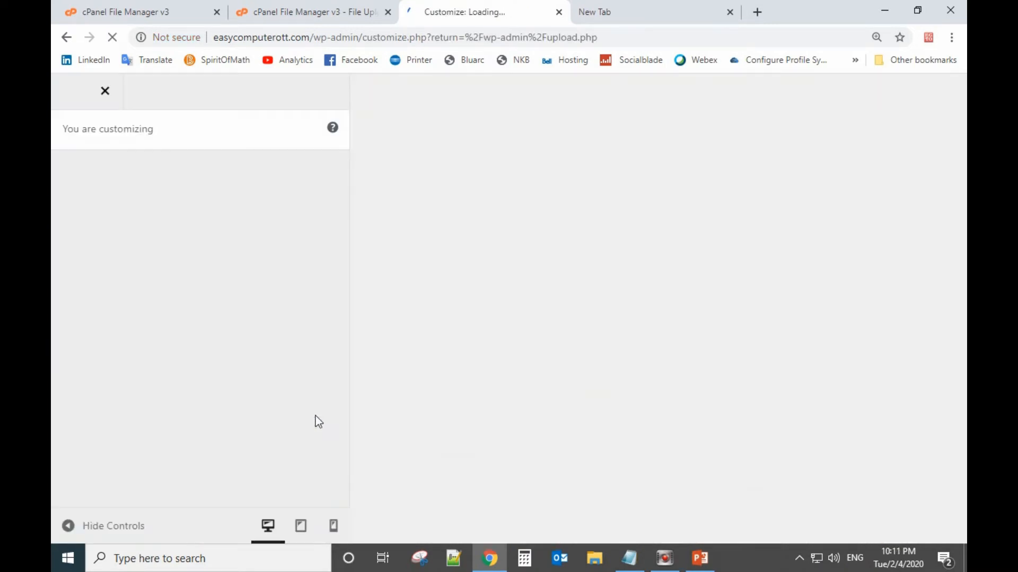
scroll(201, 365, "down", 3)
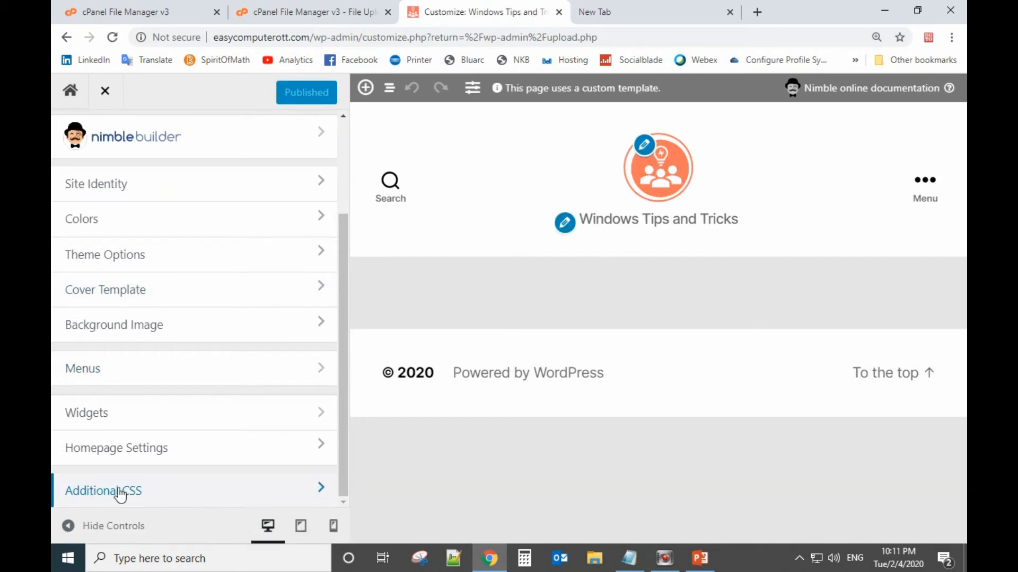
left_click(201, 500)
left_click(130, 304)
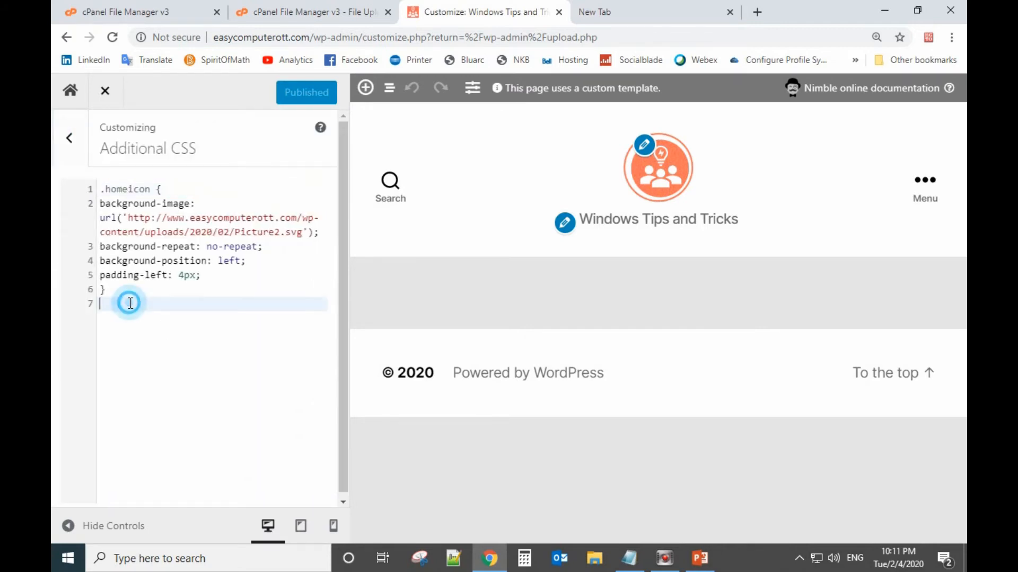
key("Return")
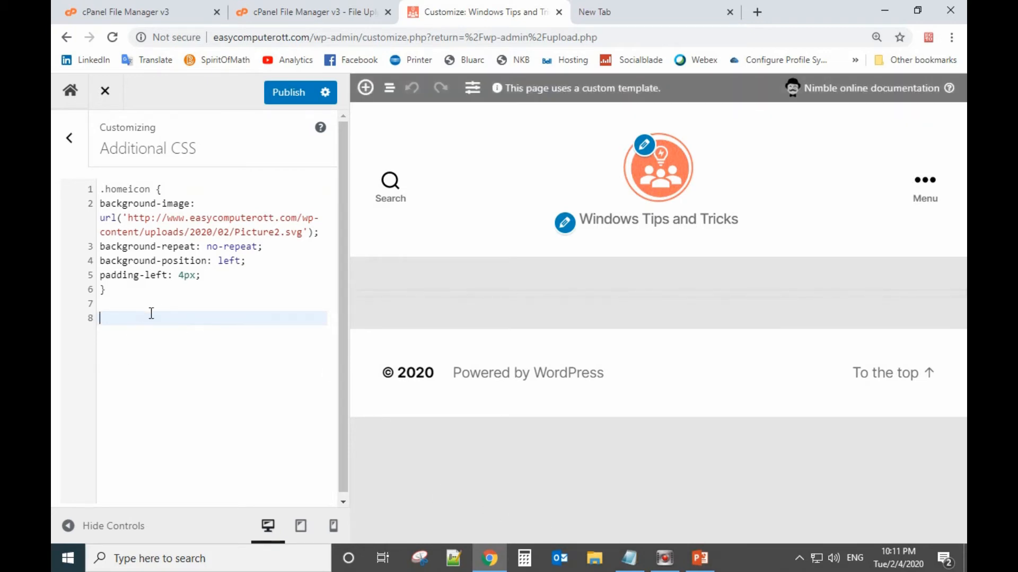
Switch to the CSS snippet in Notepad and rename its class from .homeicon to .wordpressicon
left_click(629, 558)
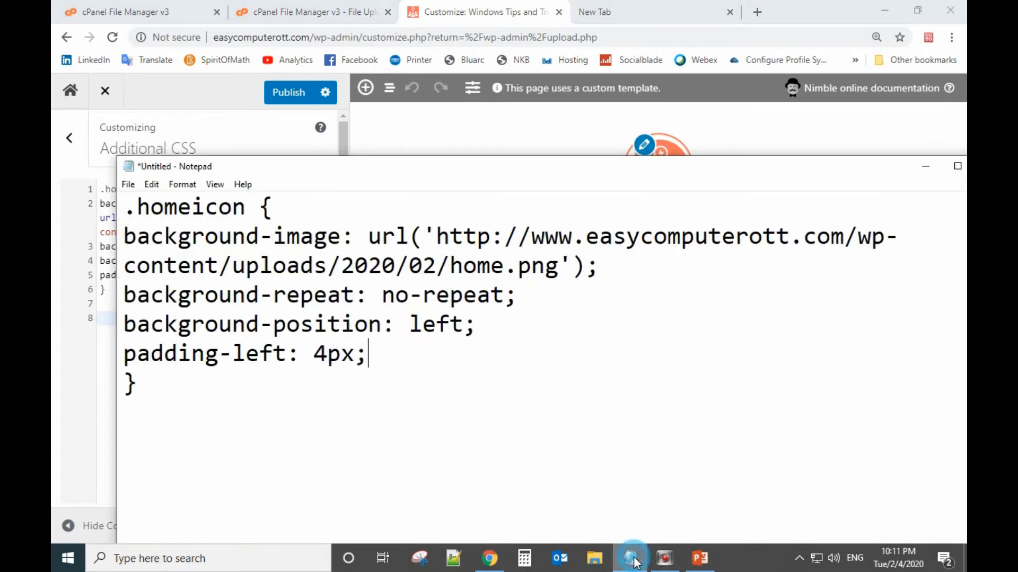
left_click_drag(300, 169, 269, 148)
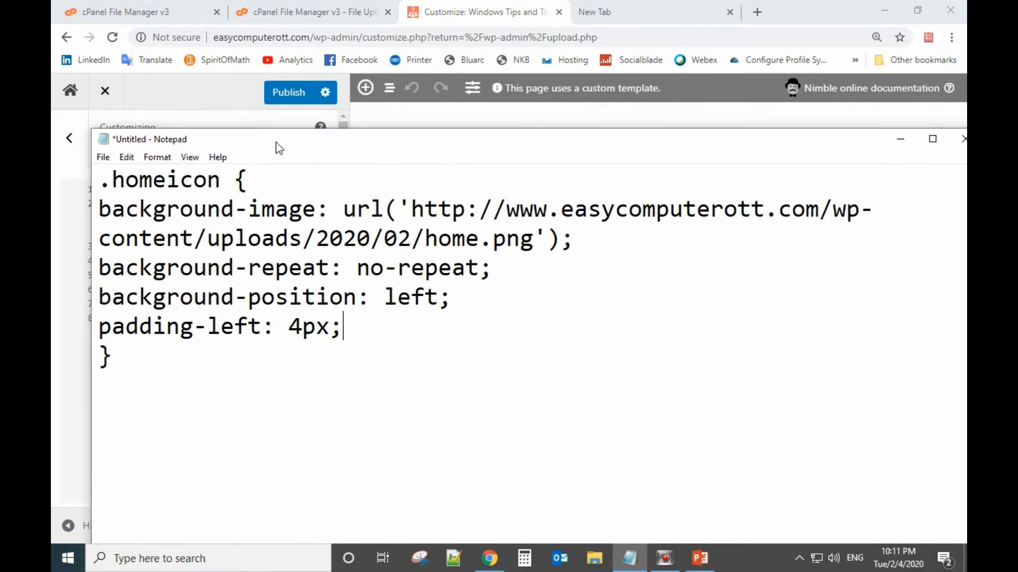
left_click(142, 359)
left_click_drag(244, 145, 296, 161)
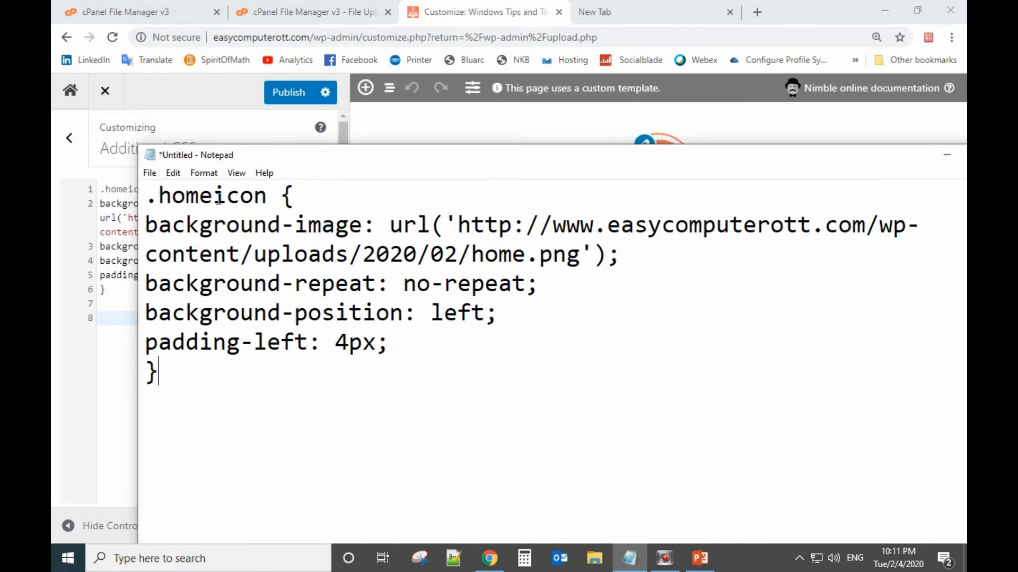
left_click_drag(216, 200, 164, 196)
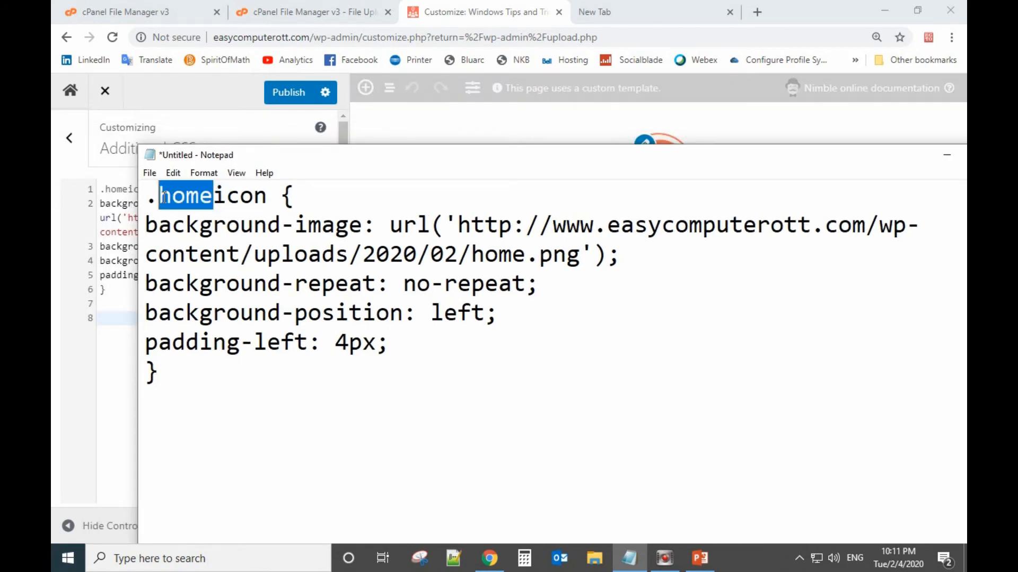
type("wordpre")
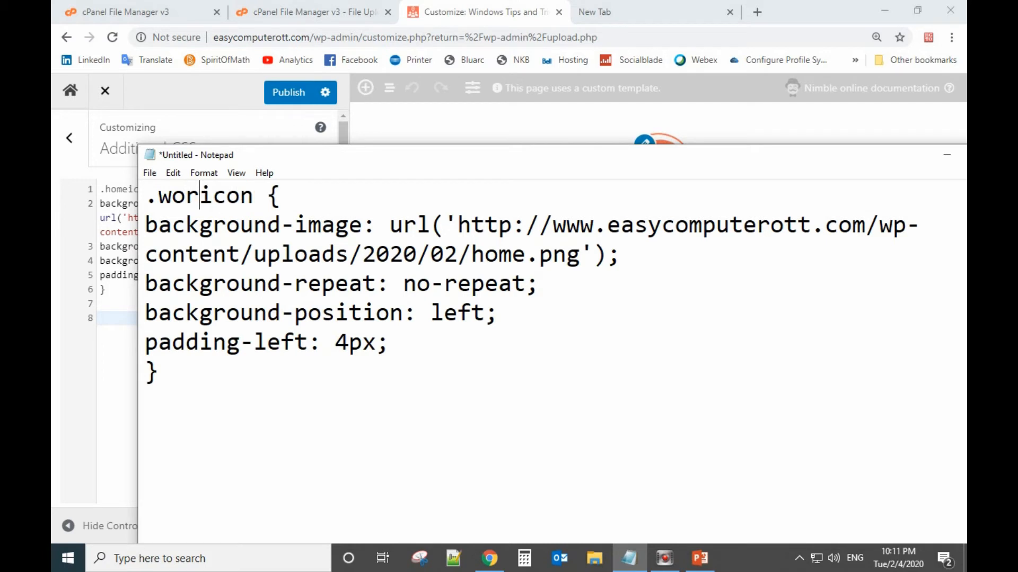
type("ss")
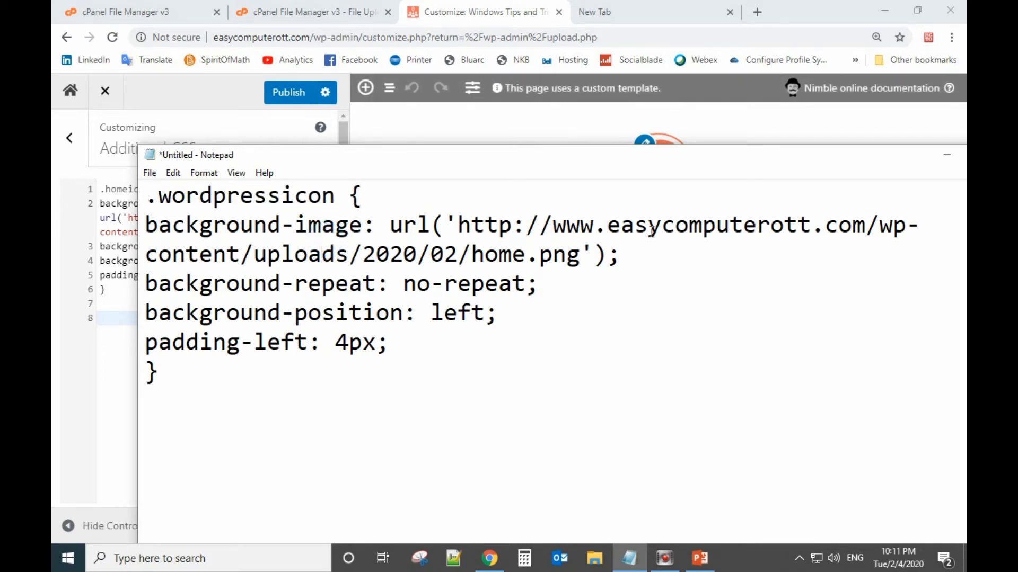
Check the uploaded file's name in cPanel and replace home.png with Picture1.svg in the Notepad snippet's background-image URL
left_click(319, 12)
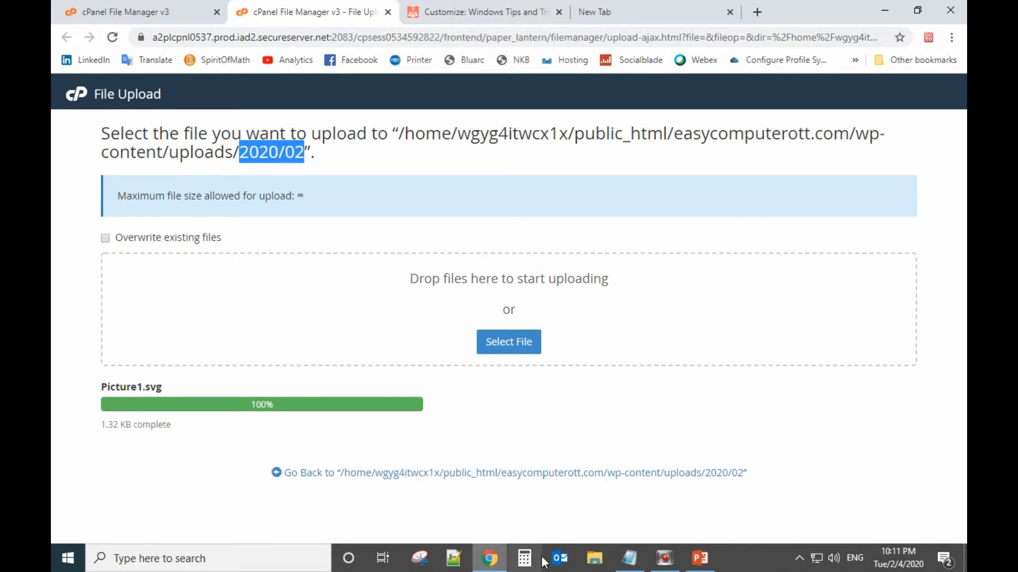
left_click(629, 558)
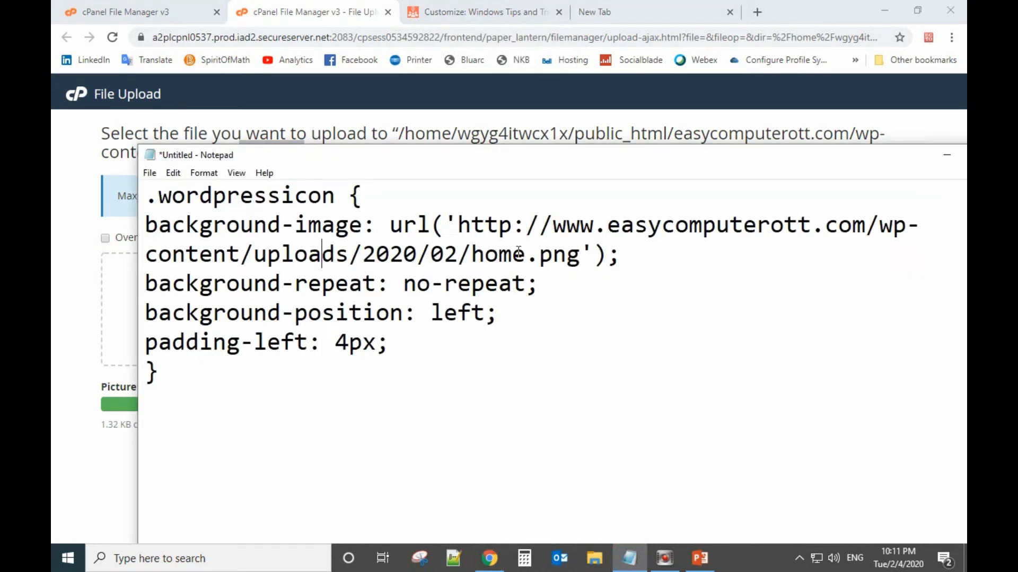
left_click_drag(476, 256, 576, 259)
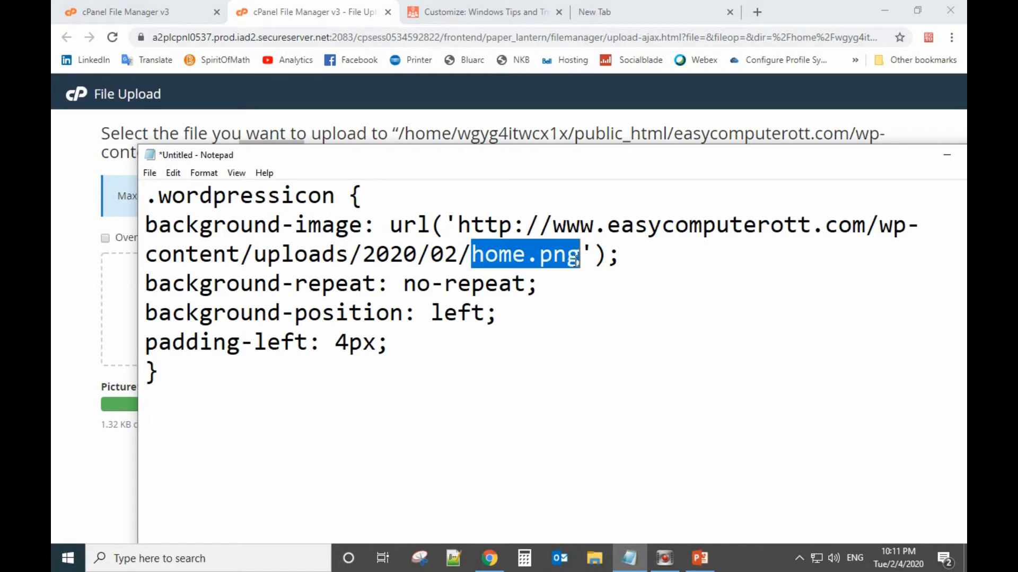
type("pictu")
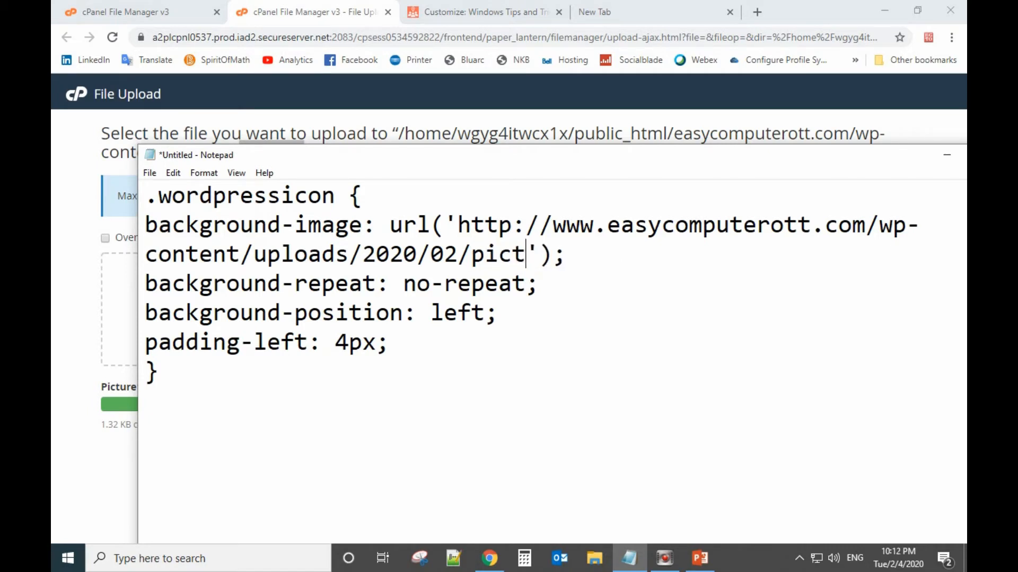
type("re")
type("1.sv")
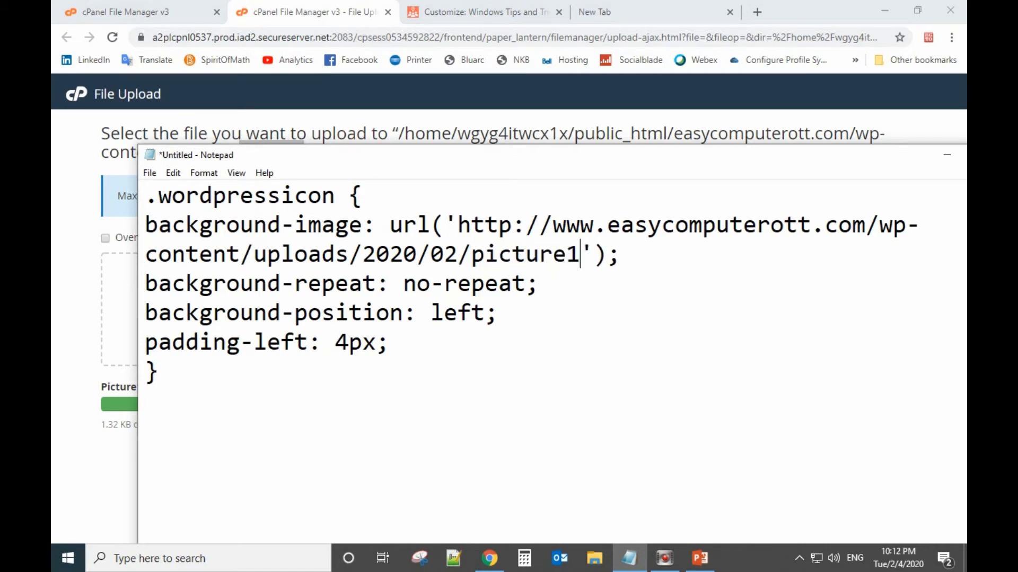
type("g")
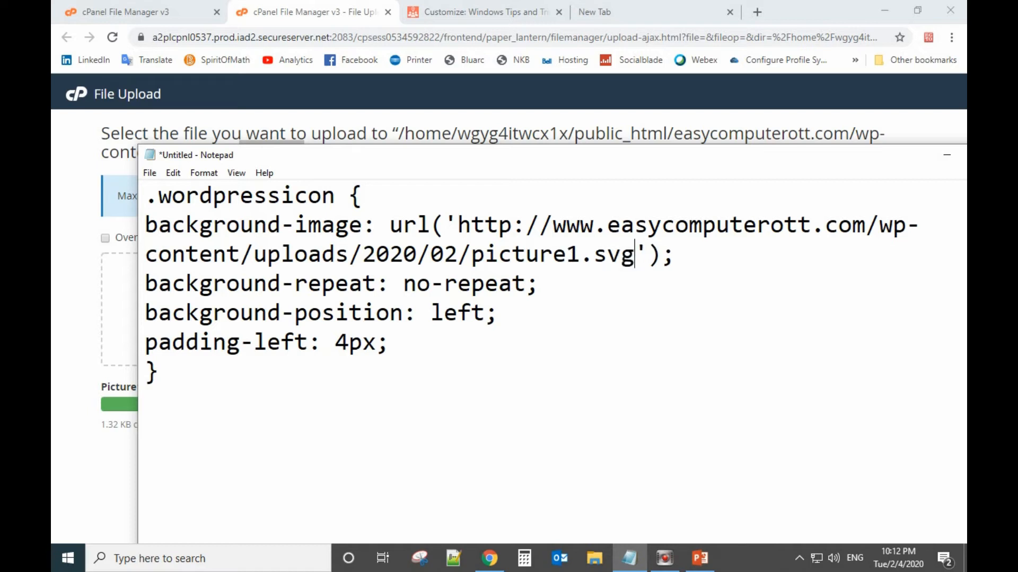
left_click(484, 255)
key("BackSpace")
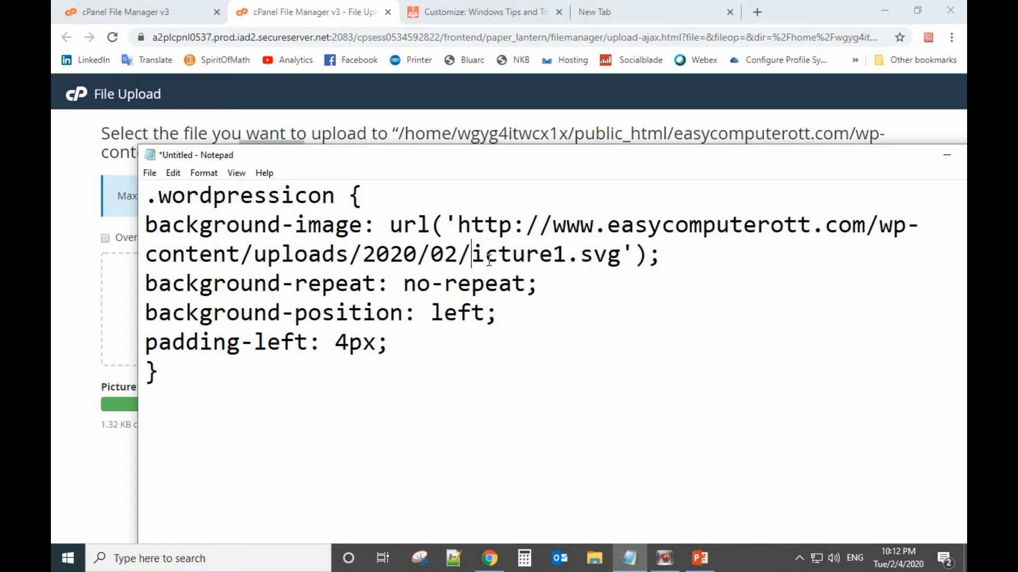
type("P")
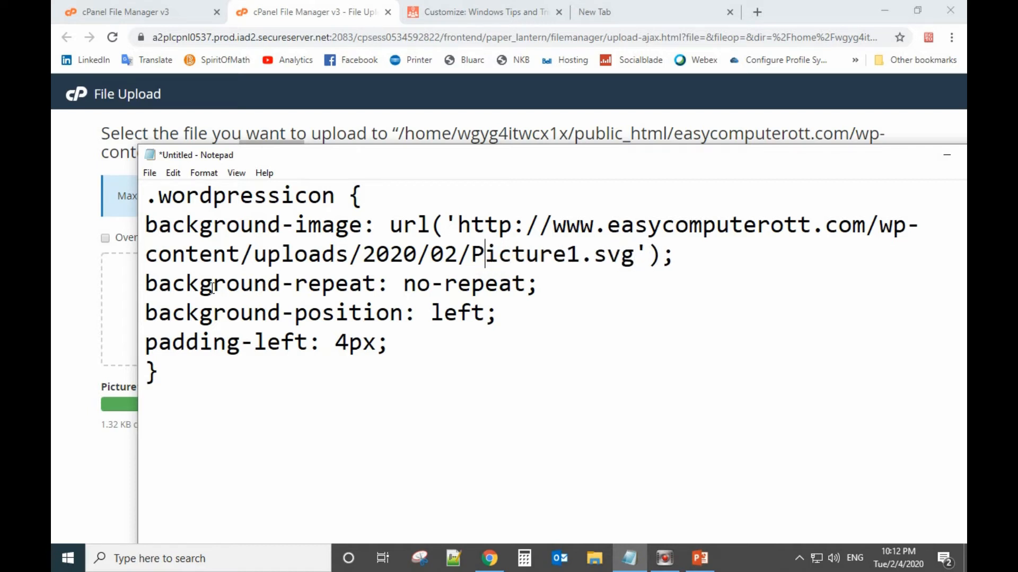
Copy the whole .wordpressicon rule from Notepad and paste it into Additional CSS below the .homeicon rule
left_click(169, 289)
left_click_drag(170, 372, 145, 204)
right_click(232, 240)
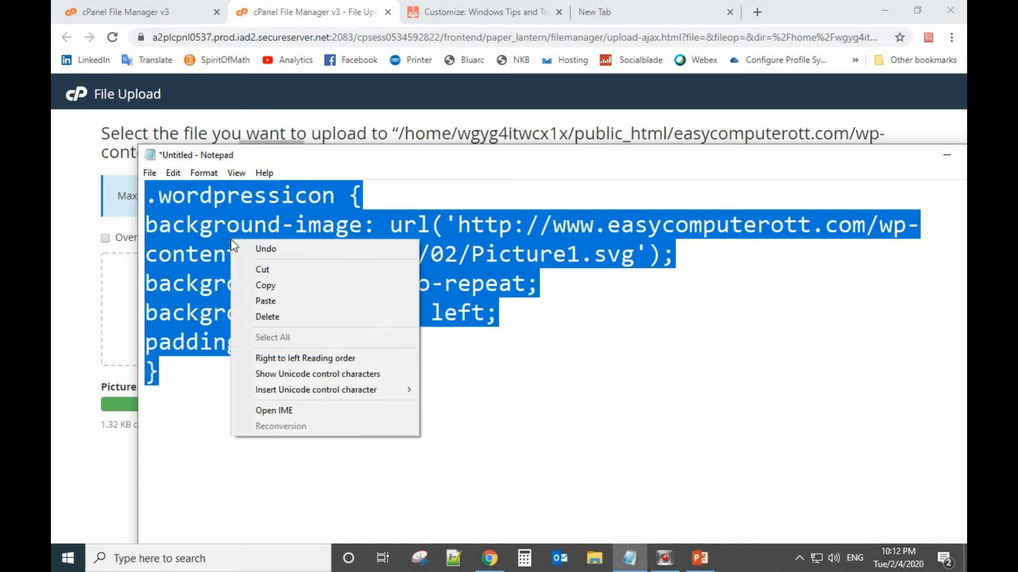
left_click(266, 286)
left_click(473, 6)
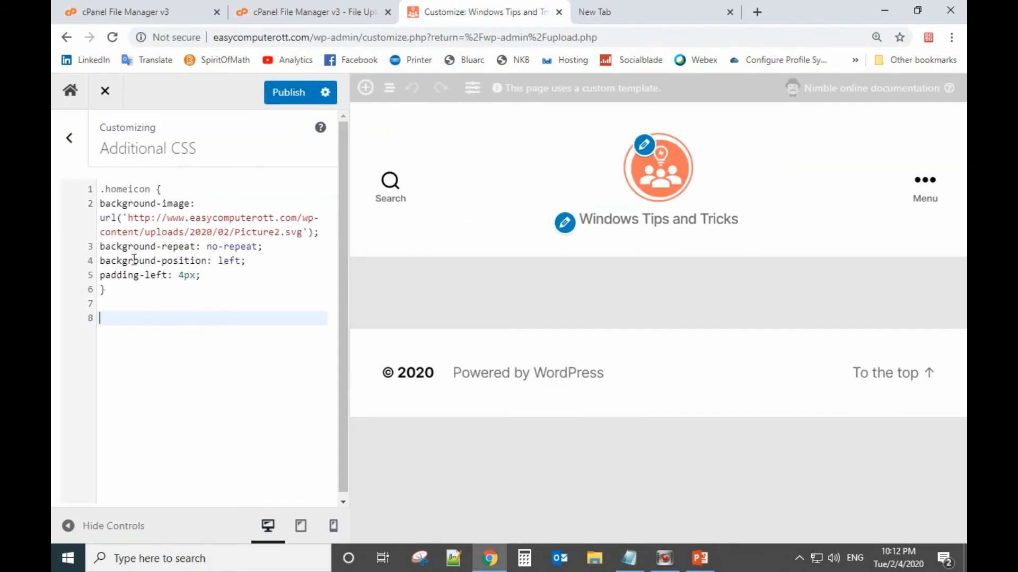
right_click(125, 322)
left_click(169, 219)
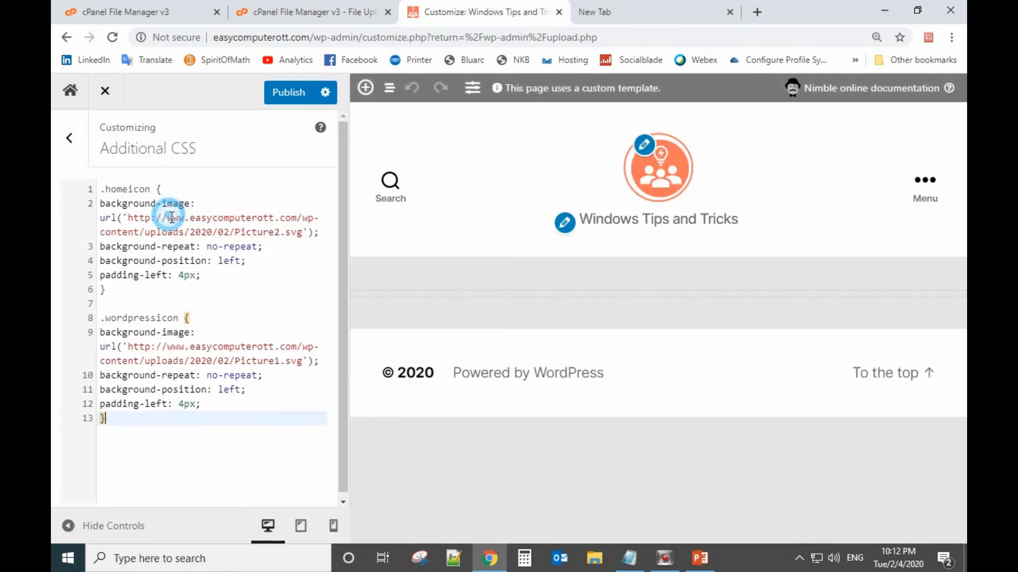
Copy the class name wordpressicon from the new rule and publish the Additional CSS changes
left_click(109, 324)
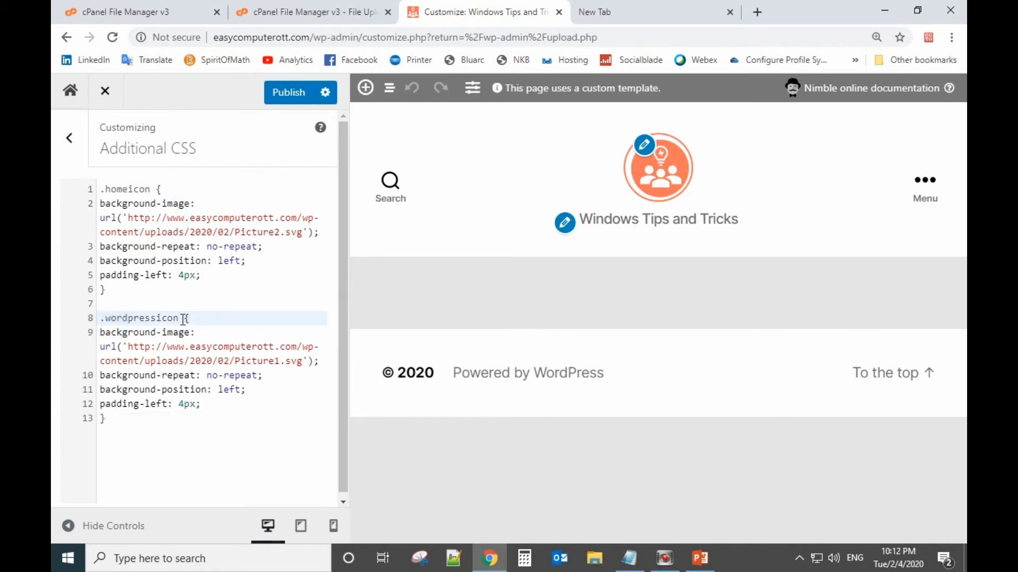
left_click_drag(179, 318, 108, 322)
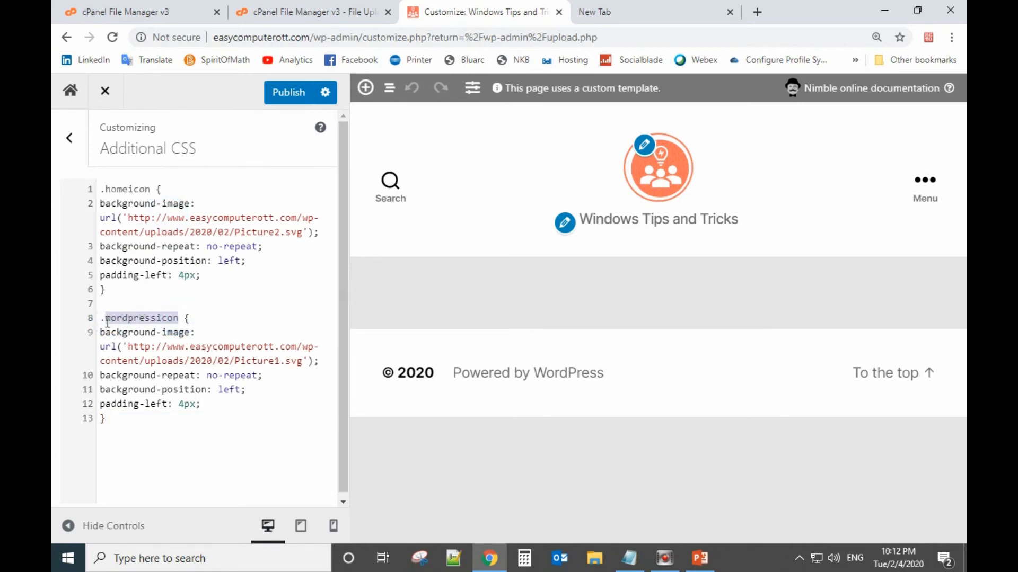
right_click(116, 321)
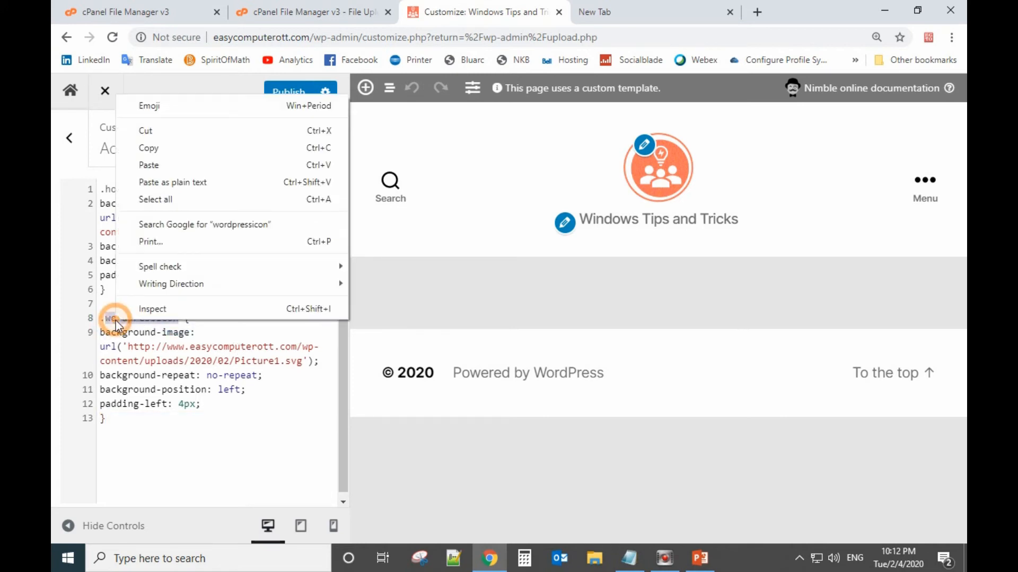
left_click(172, 150)
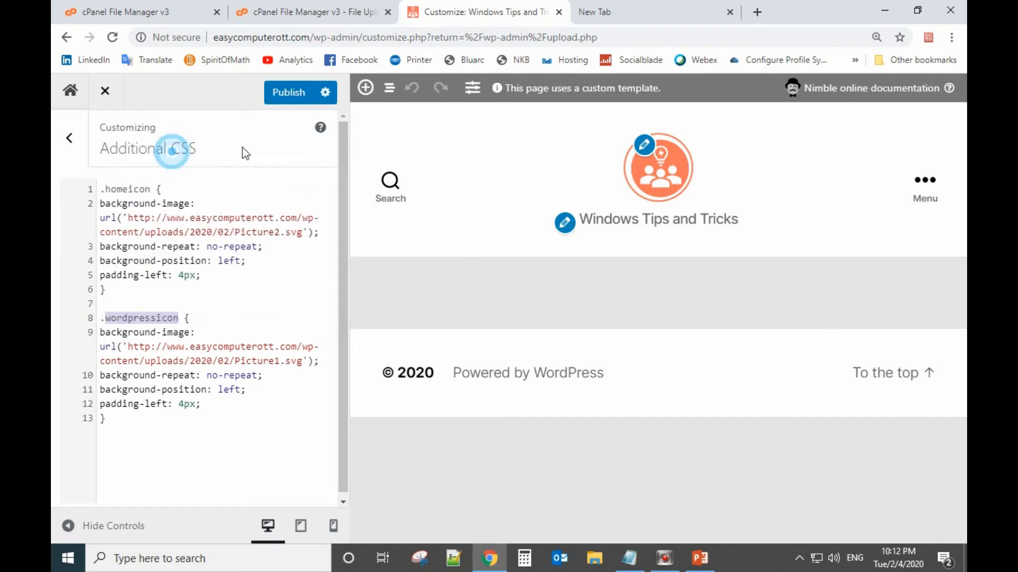
left_click(291, 92)
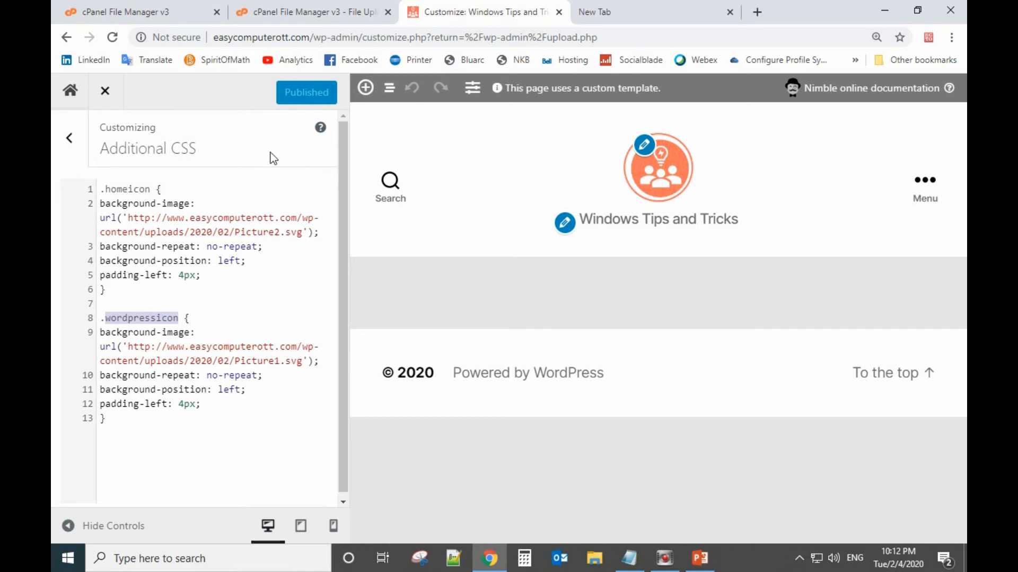
Close the Customizer, open the Menus page, and expand the WordPress item in the Main menu
left_click(119, 102)
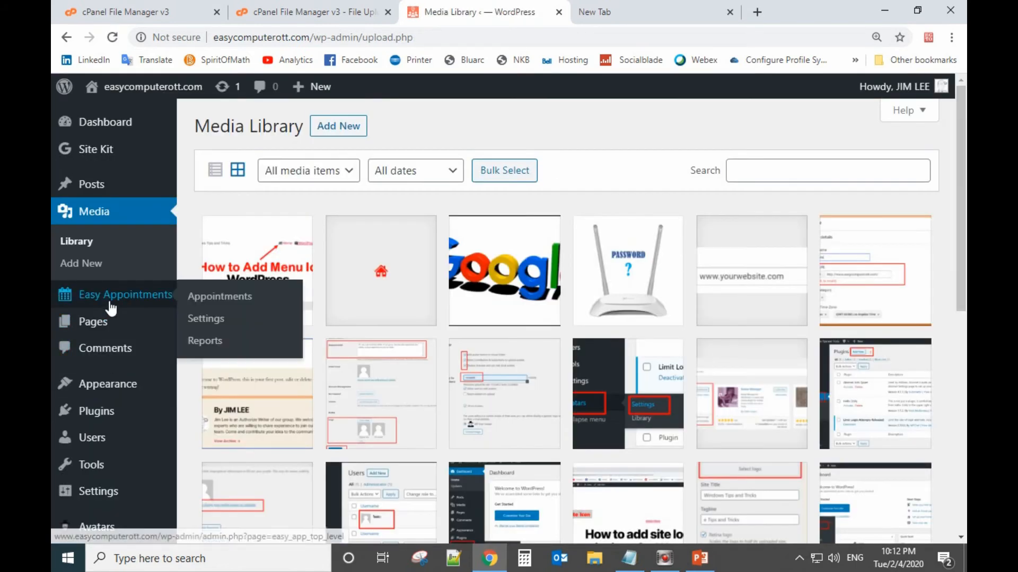
mouse_move(115, 397)
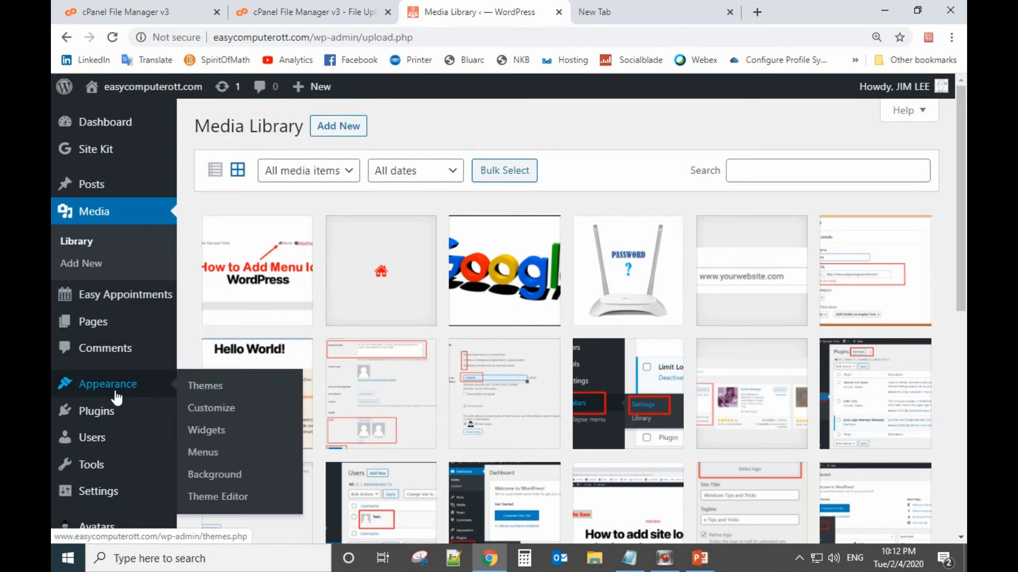
left_click(211, 457)
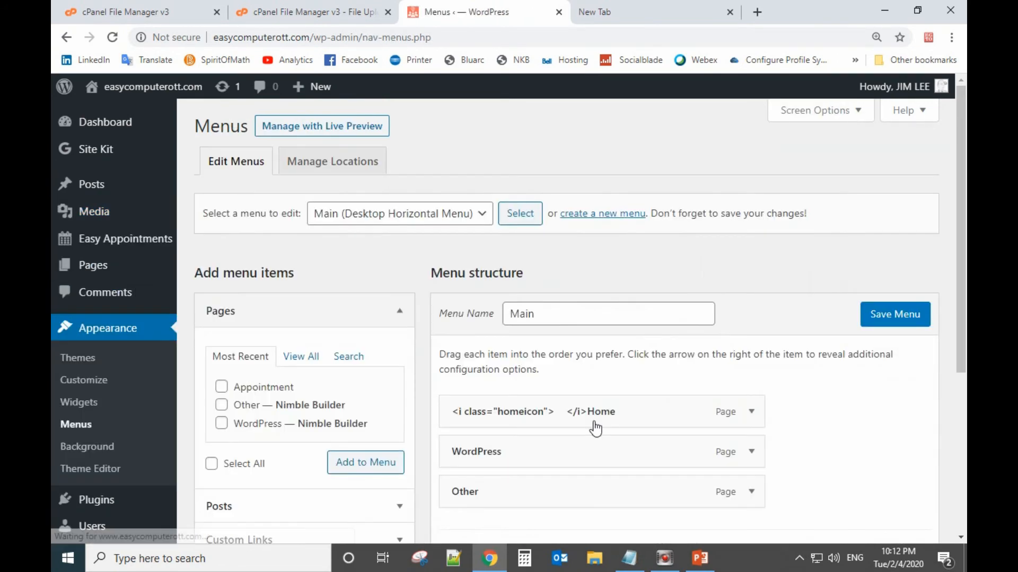
scroll(595, 428, "down", 1)
scroll(595, 428, "down", 2)
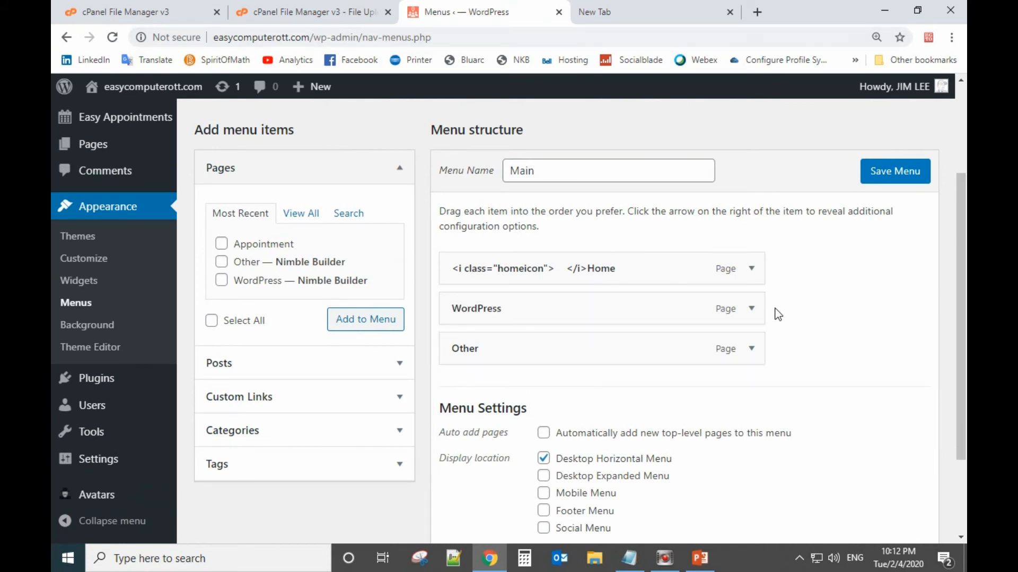
left_click(752, 309)
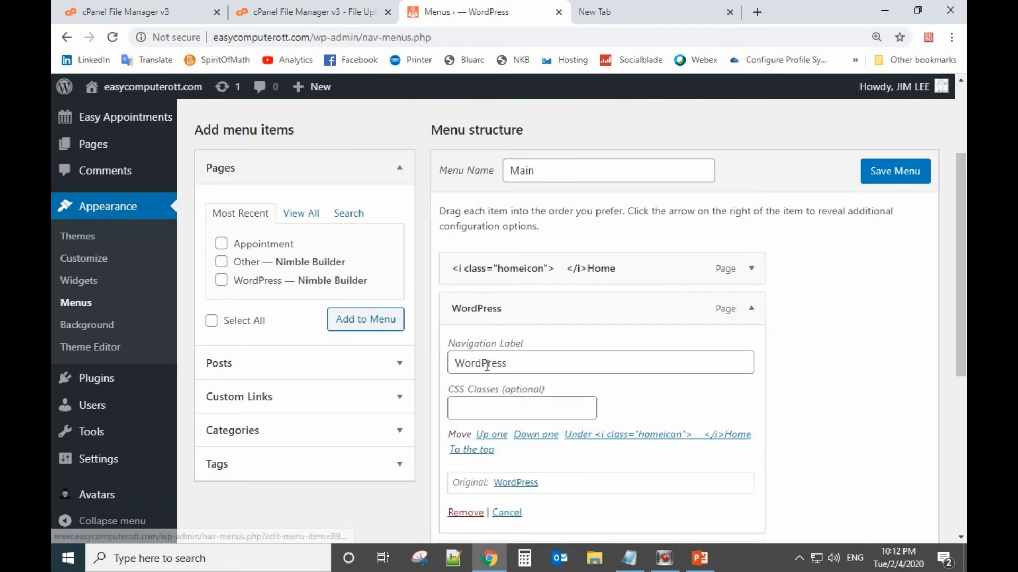
Insert the opening tag <i class="wordpressicon"> before WordPress in the item's navigation label, pasting in the copied class name
left_click(456, 364)
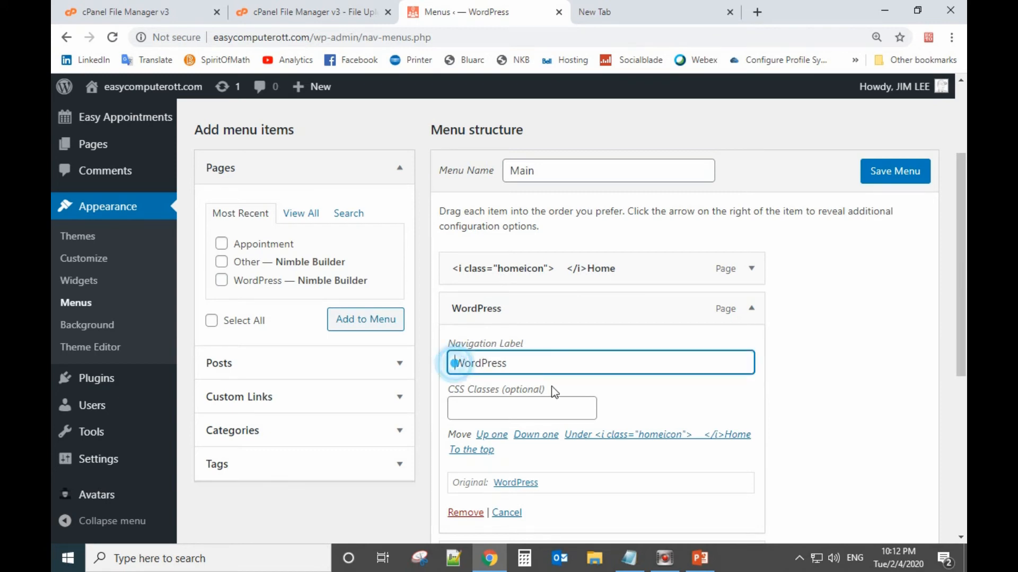
type("<")
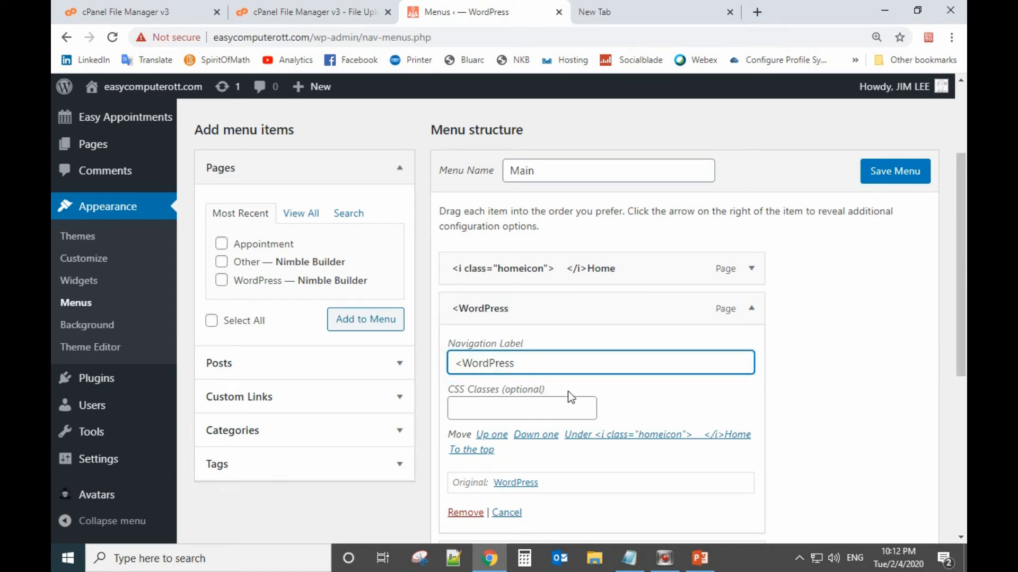
type("i>")
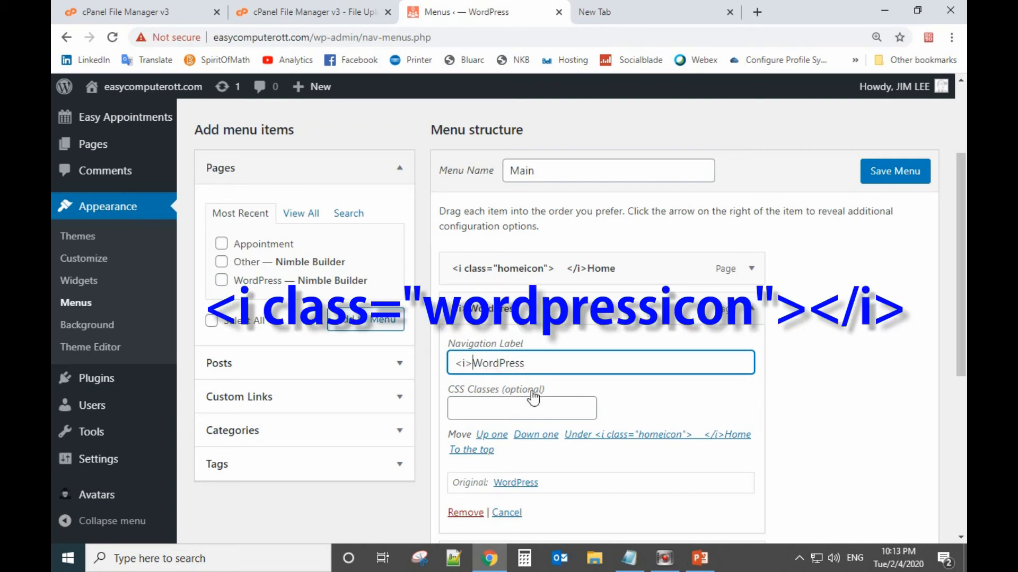
key("Left")
type("clas")
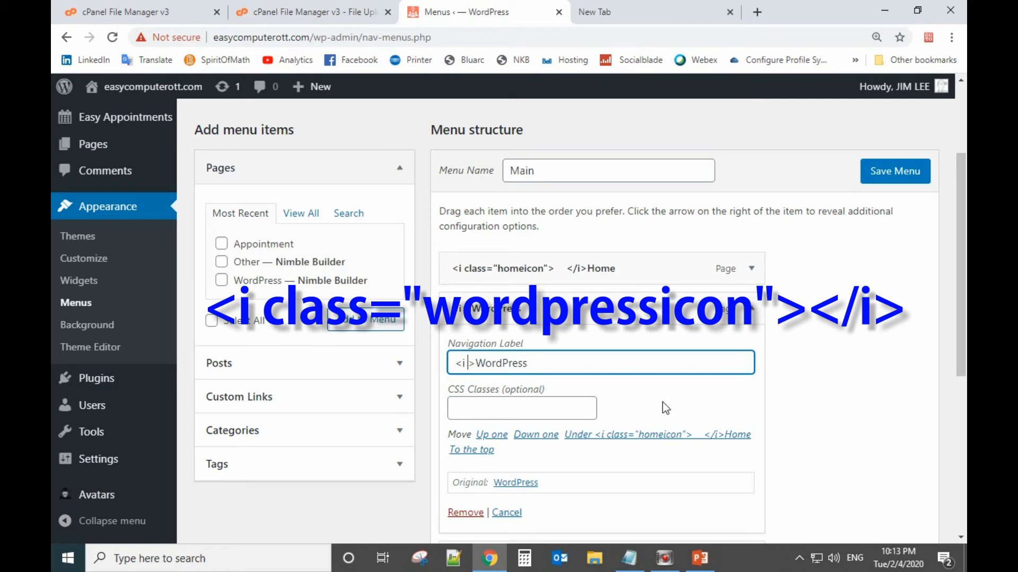
type("s")
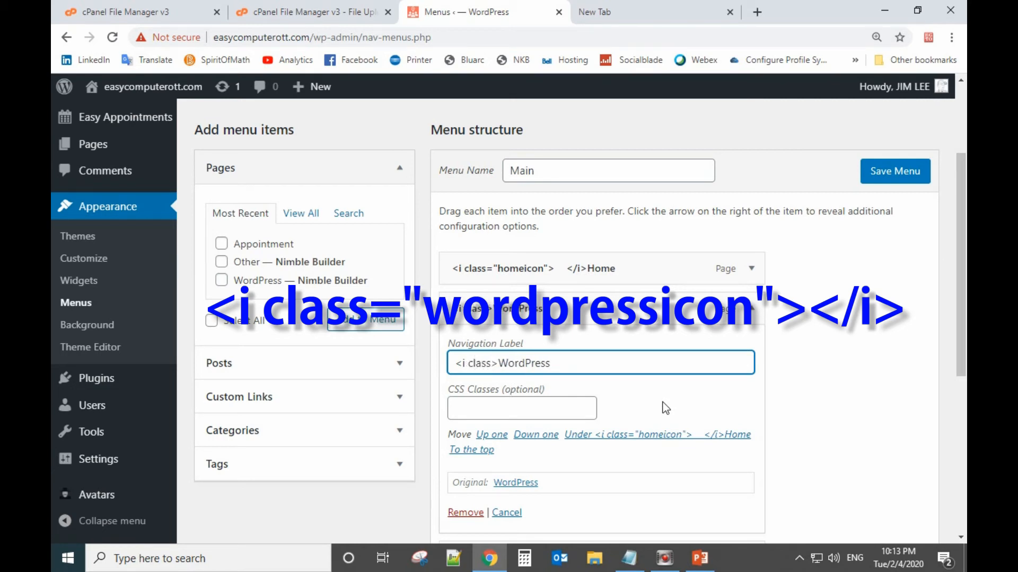
type("=\"\"")
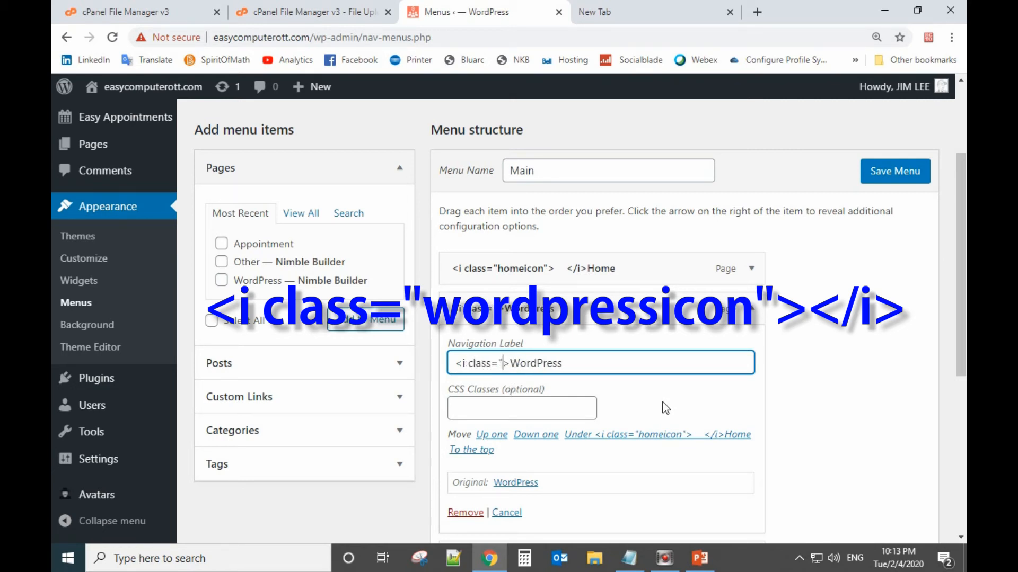
left_click(505, 363)
key("ctrl+v")
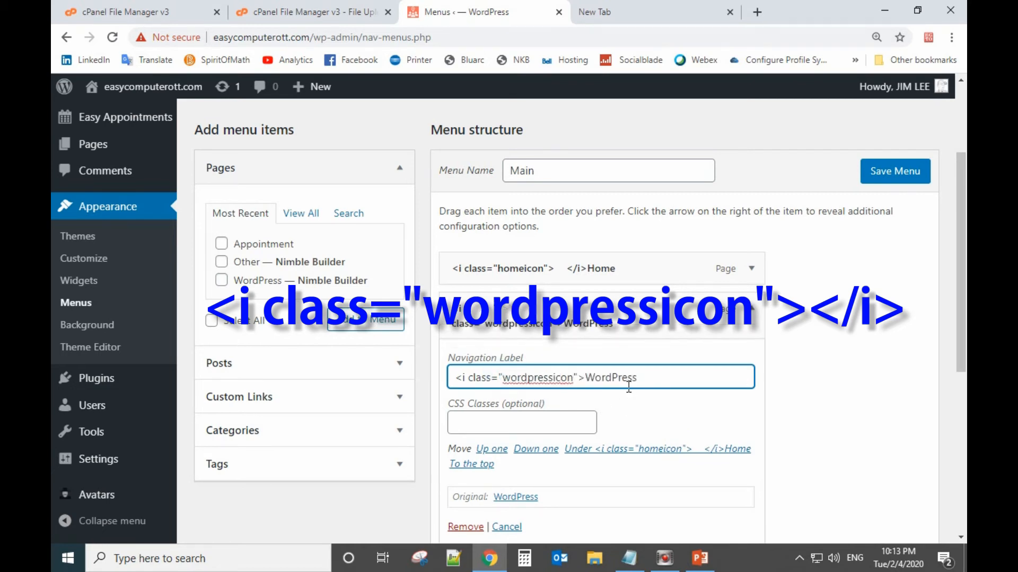
Add the closing </i> tag directly before WordPress in the navigation label and save the menu
left_click(583, 378)
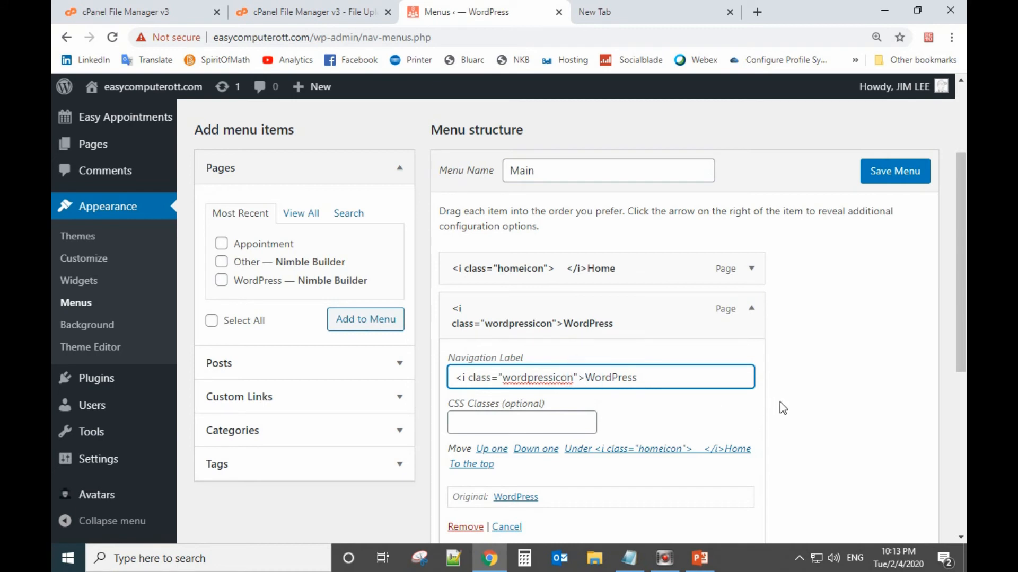
type("</i")
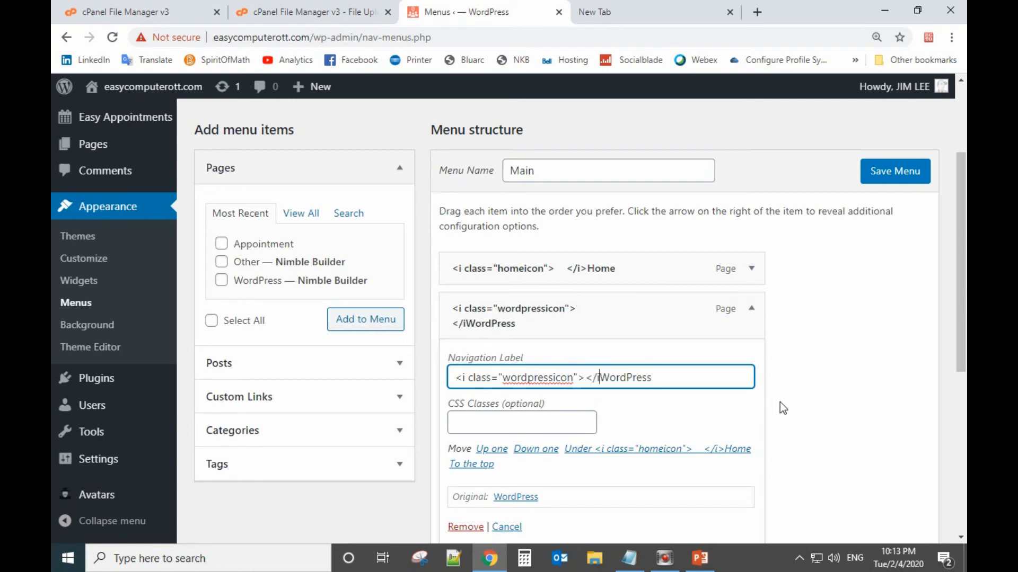
type(">")
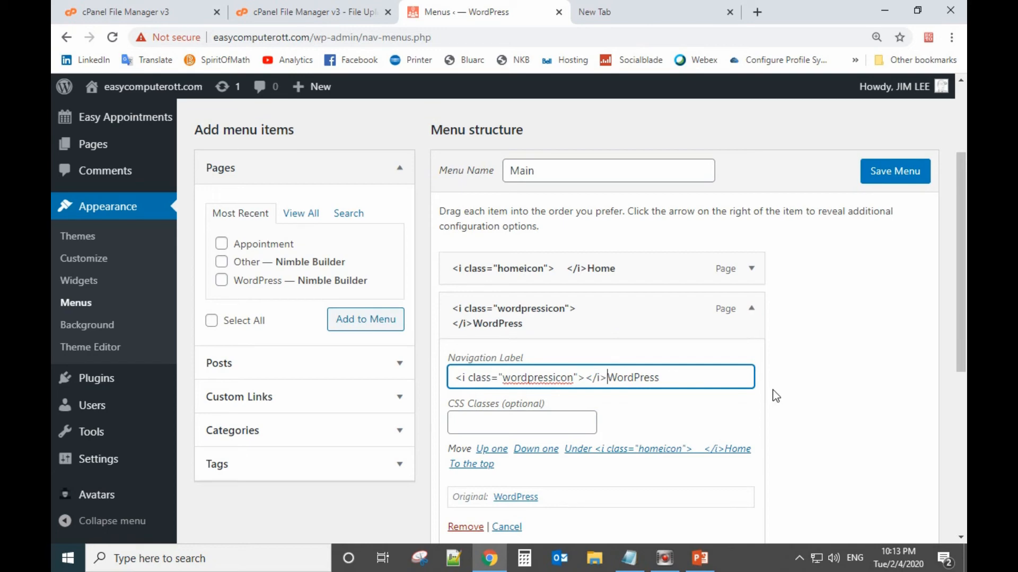
left_click(894, 173)
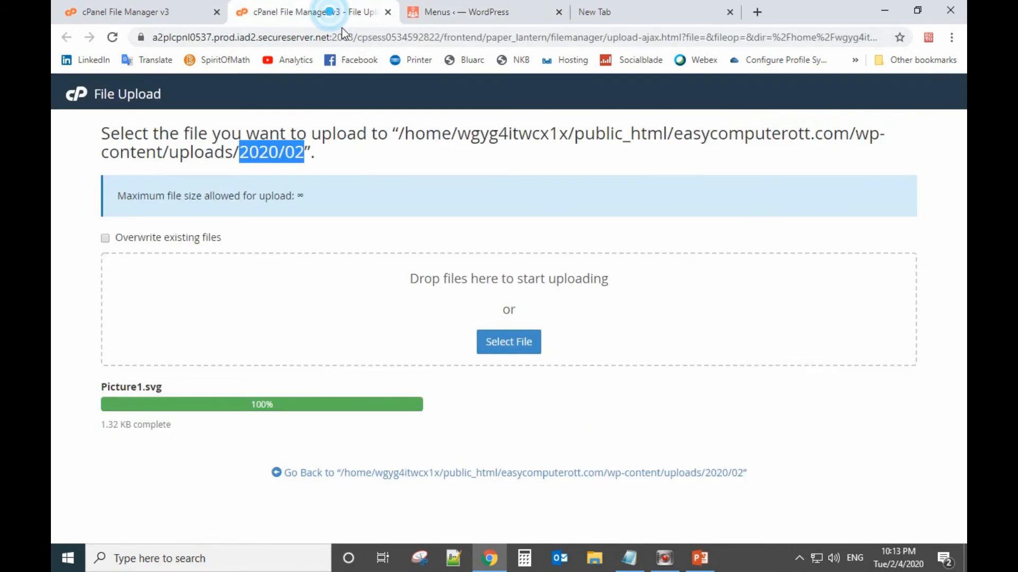
Open the live site in a new browser tab and check the icon beside the WordPress menu item
left_click(323, 12)
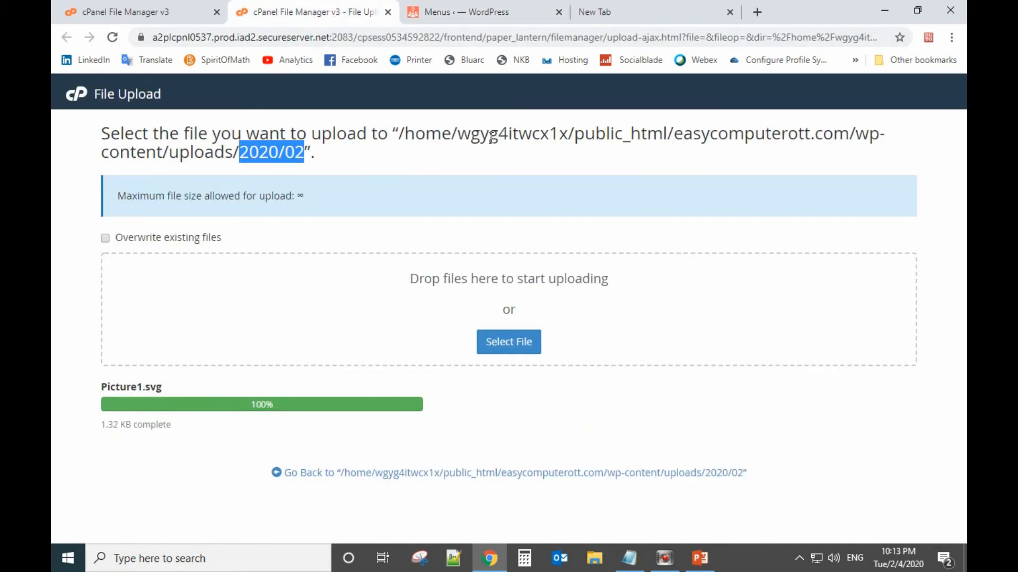
left_click(460, 11)
left_click(288, 12)
left_click(426, 7)
mouse_move(143, 87)
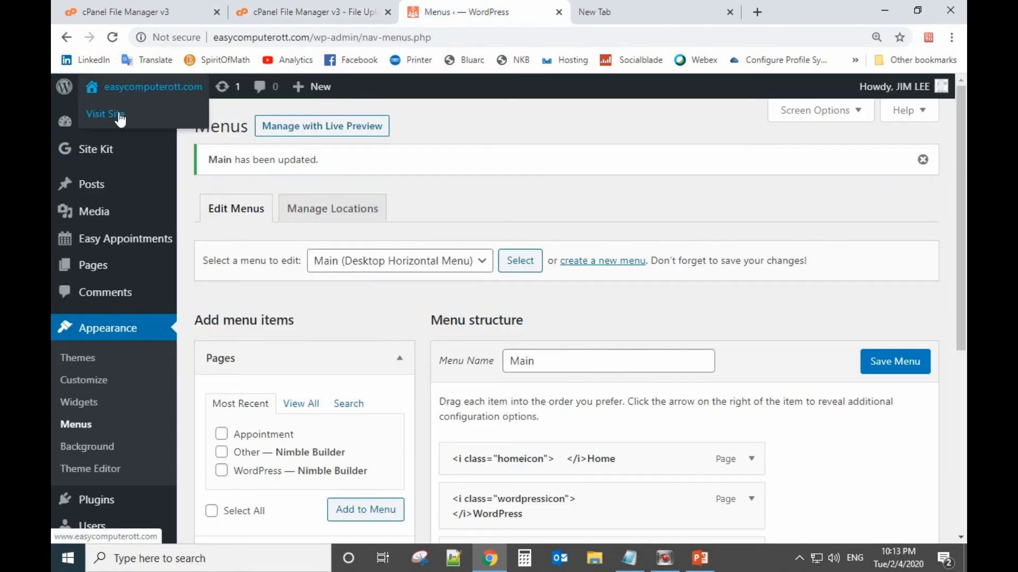
right_click(118, 114)
left_click(175, 124)
left_click(530, 11)
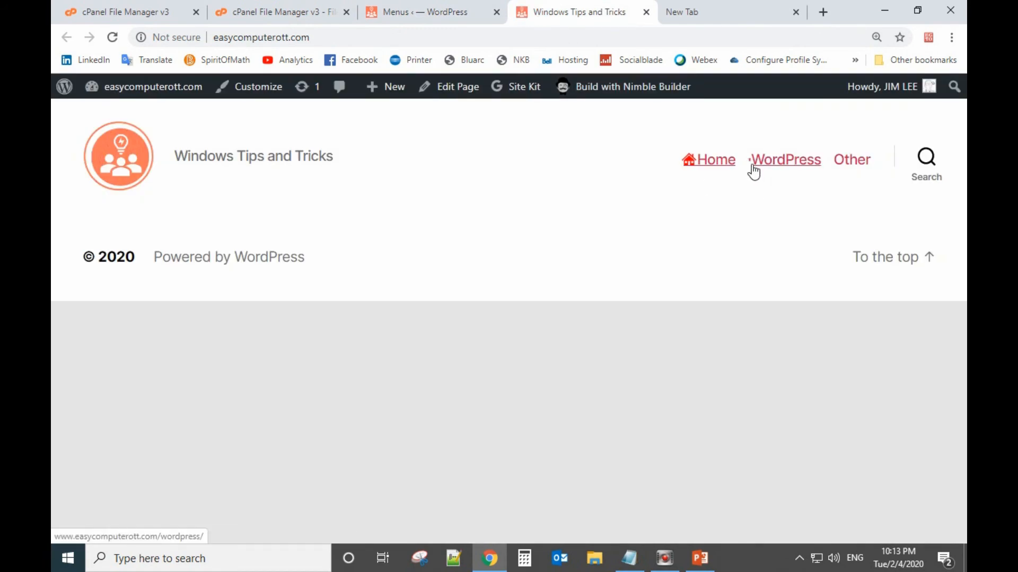
Return to the Menus page, expand the WordPress item, and place the cursor between its label's opening and closing i tags
left_click(457, 12)
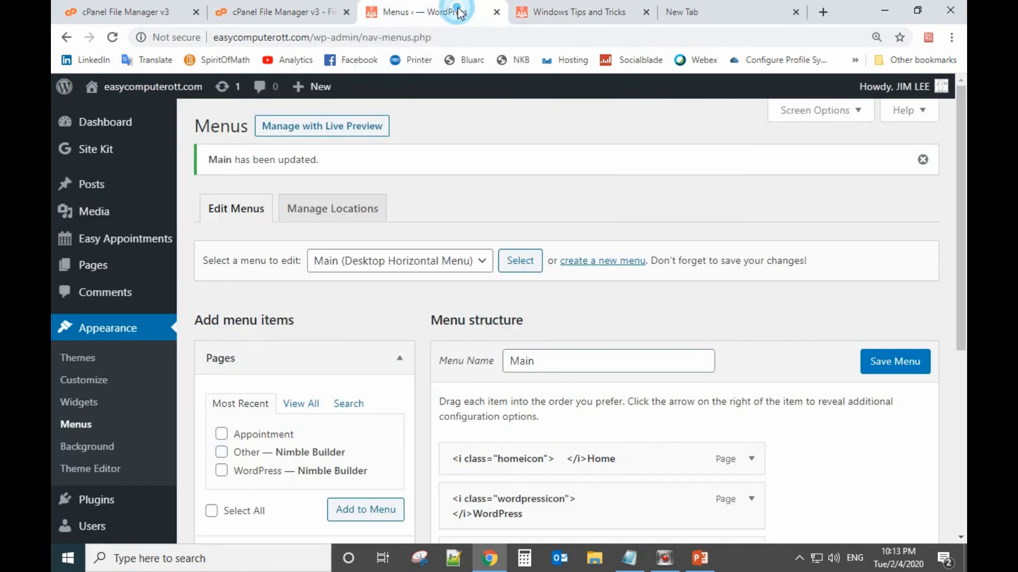
scroll(645, 337, "down", 3)
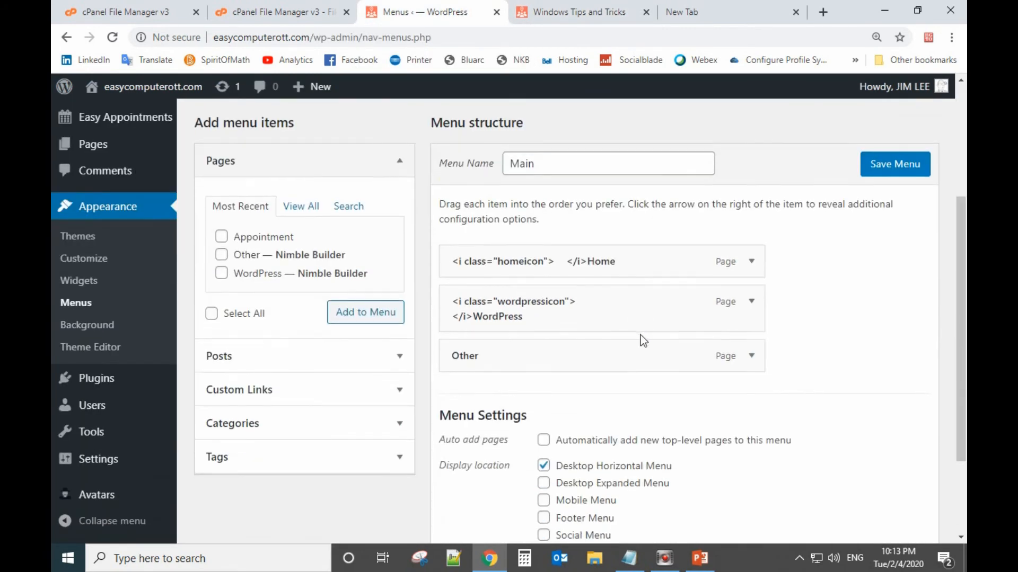
scroll(641, 335, "down", 2)
scroll(640, 338, "up", 4)
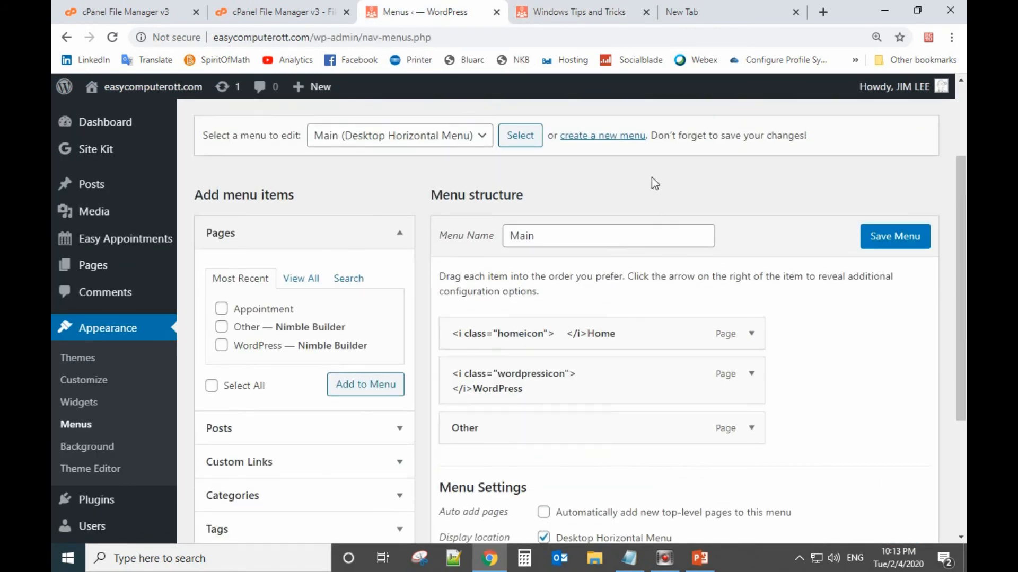
scroll(606, 388, "down", 2)
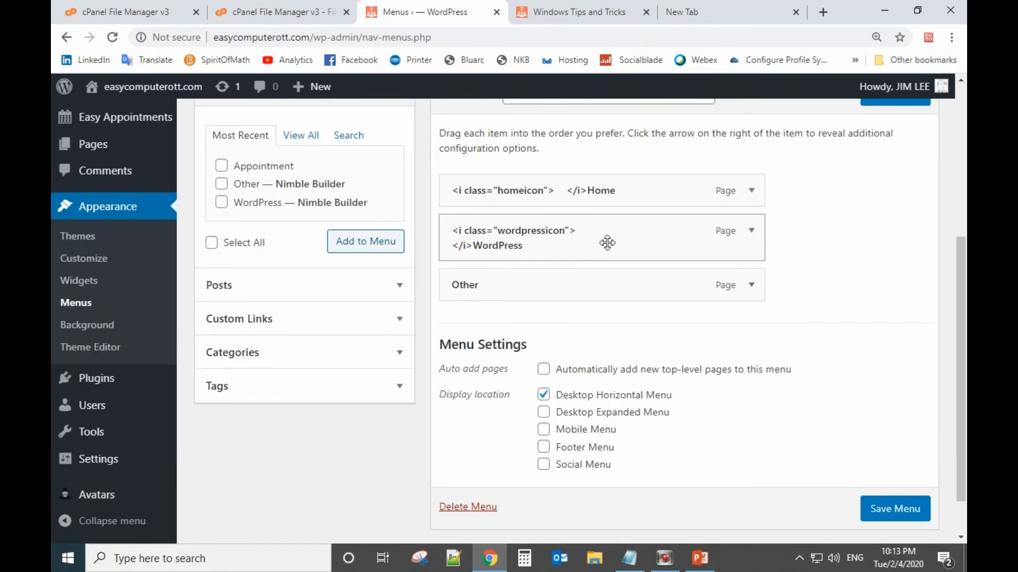
left_click(751, 232)
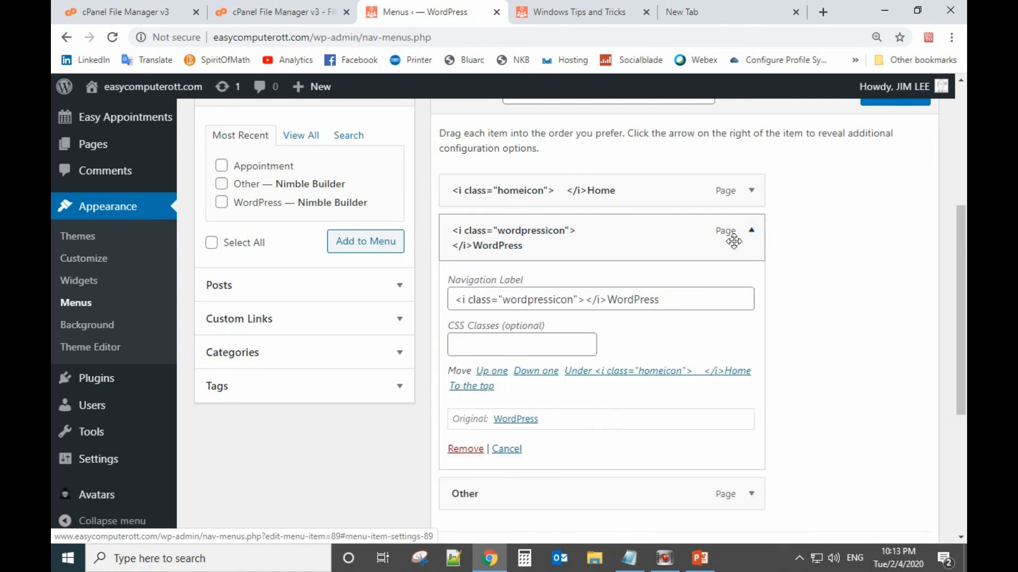
left_click(587, 301)
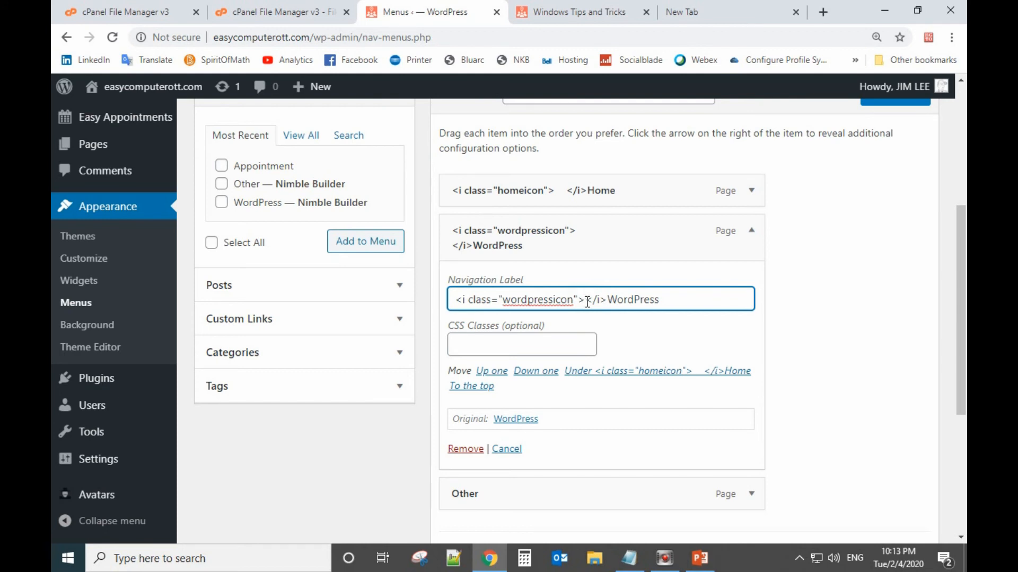
Search Google for "space html" in the empty browser tab
left_click(721, 9)
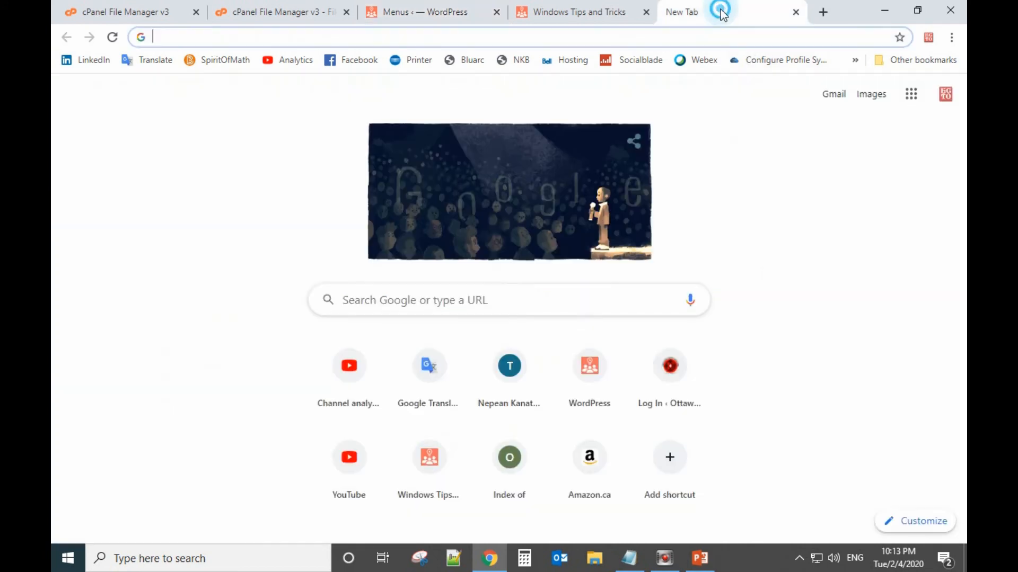
left_click(549, 297)
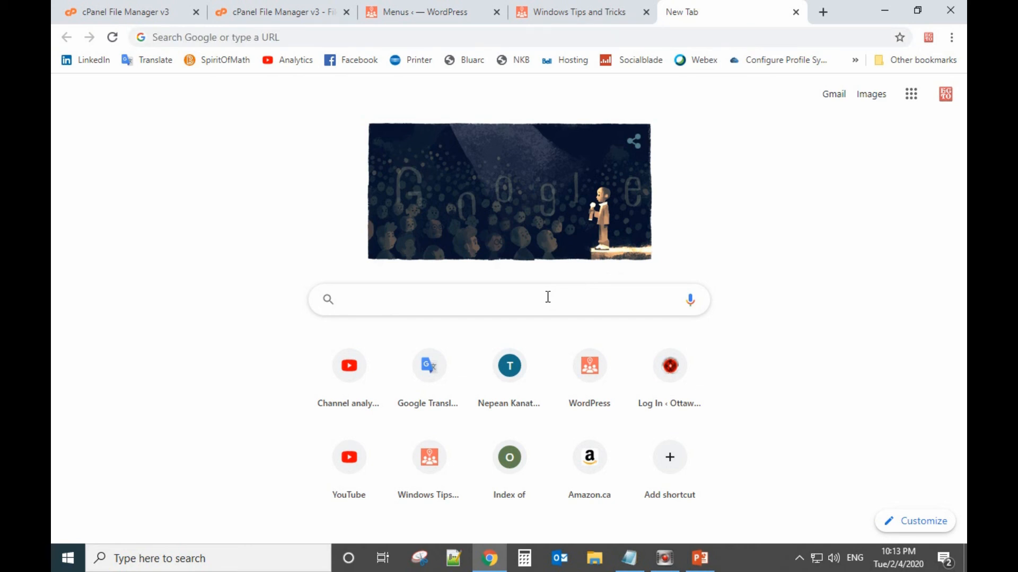
type("space ")
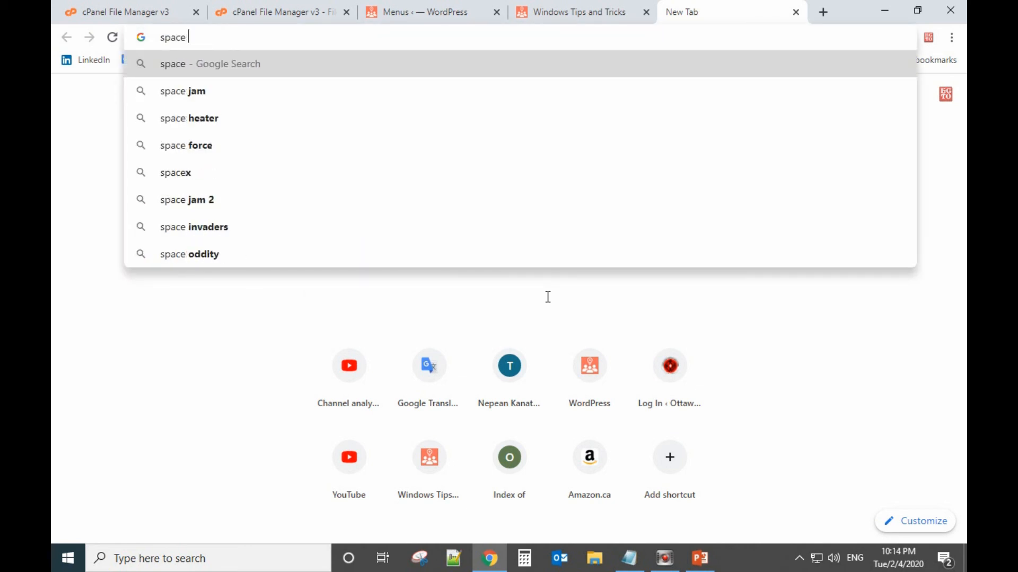
type("html")
key("Return")
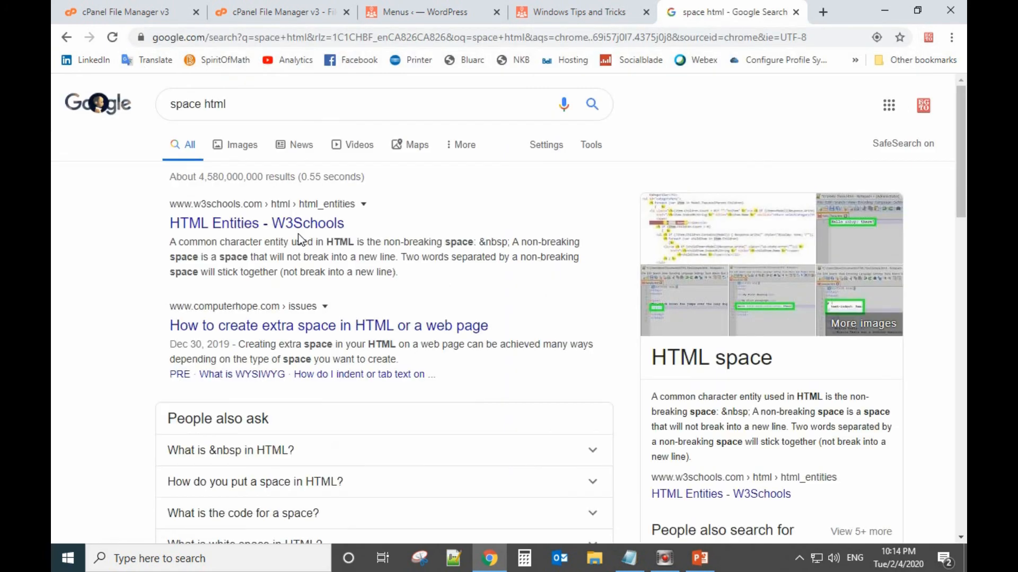
Open the W3Schools HTML Entities page and copy the non-breaking space entity &nbsp; from its Non-breaking Space section
left_click(289, 223)
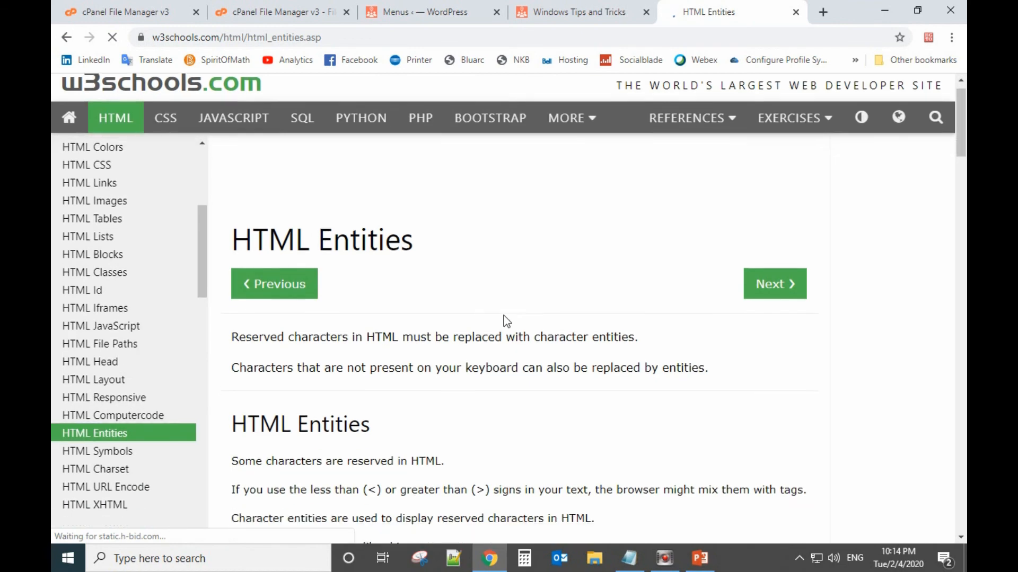
scroll(504, 316, "down", 10)
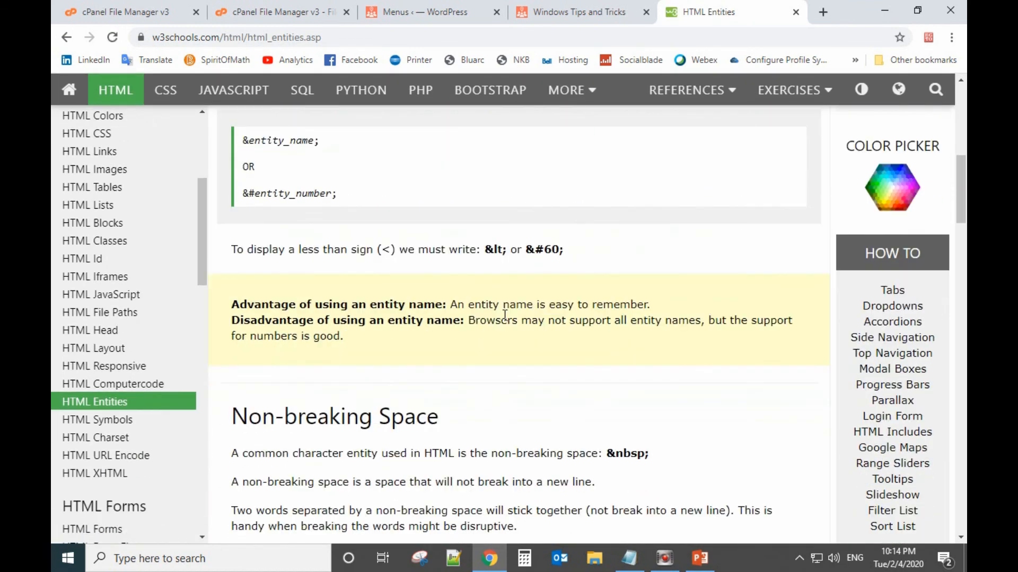
scroll(504, 316, "down", 3)
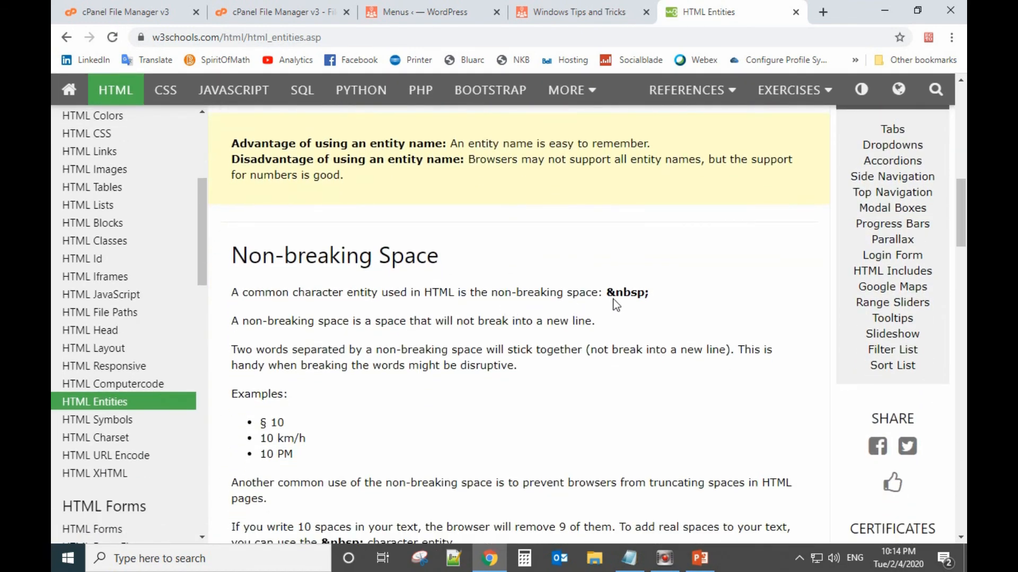
left_click_drag(608, 293, 653, 301)
right_click(632, 294)
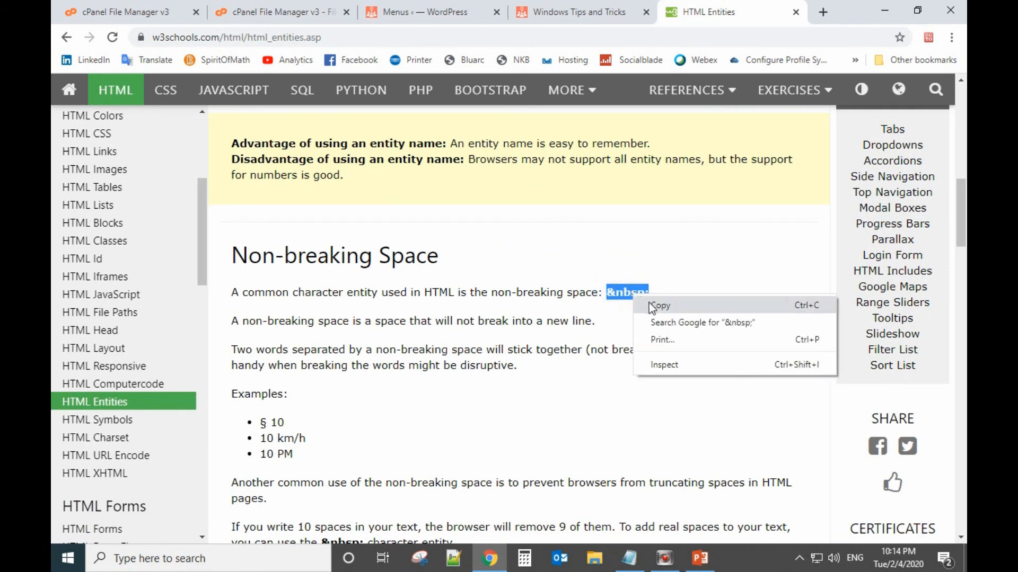
left_click(648, 303)
Return to the Menus page and paste &nbsp; three times between the i tags of the WordPress navigation label
left_click(557, 15)
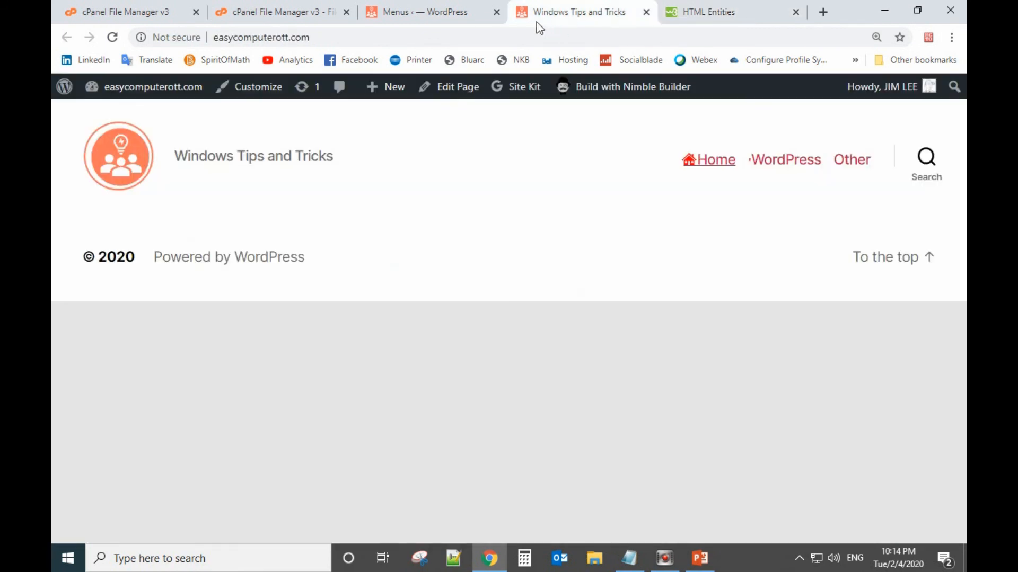
left_click(427, 12)
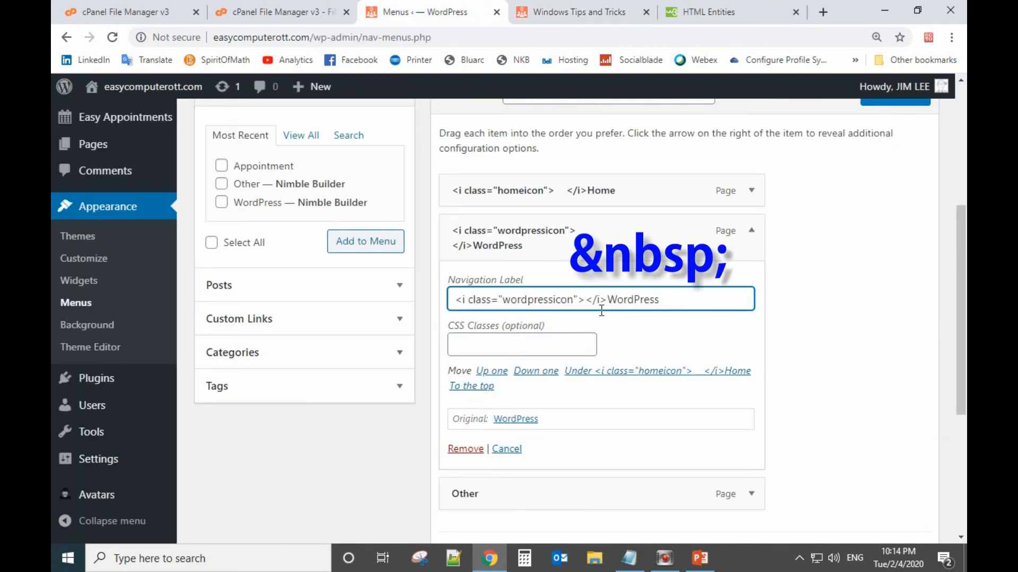
key("ctrl+v")
key("ctrl+v")
key("ctrl+v")
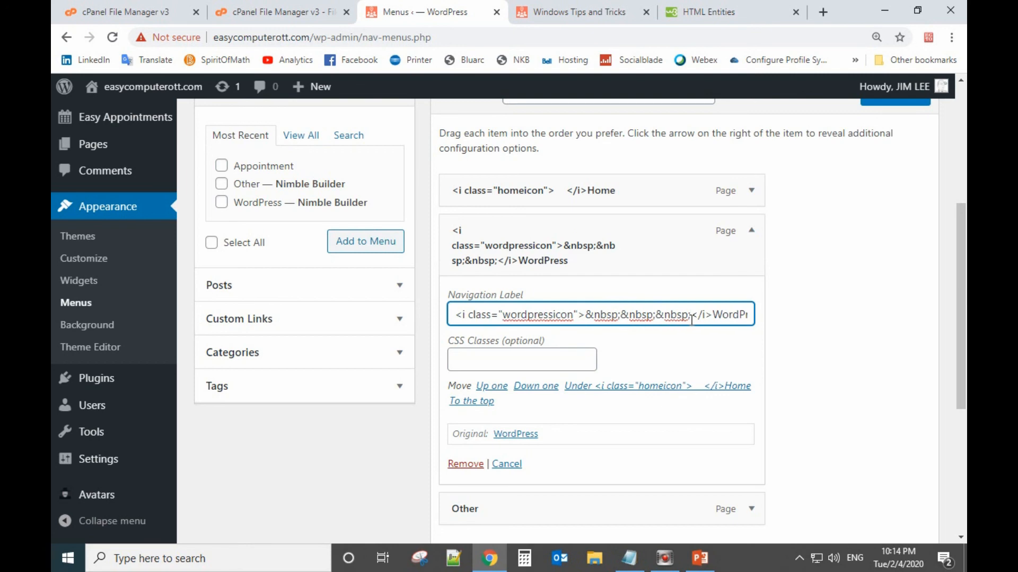
Save the Main menu and reload the live site to check the WordPress menu icon
scroll(812, 322, "up", 1)
left_click(895, 146)
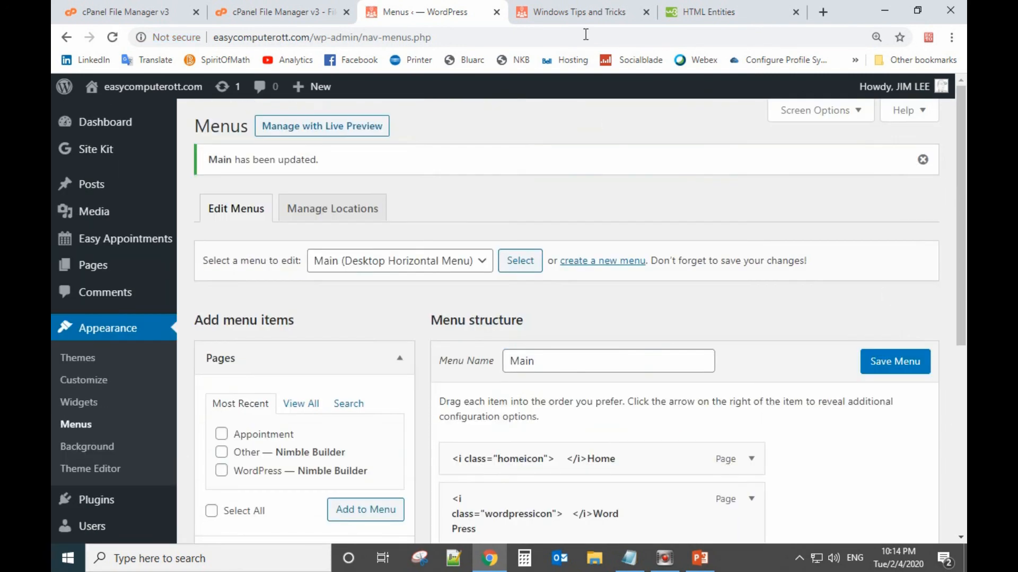
left_click(579, 12)
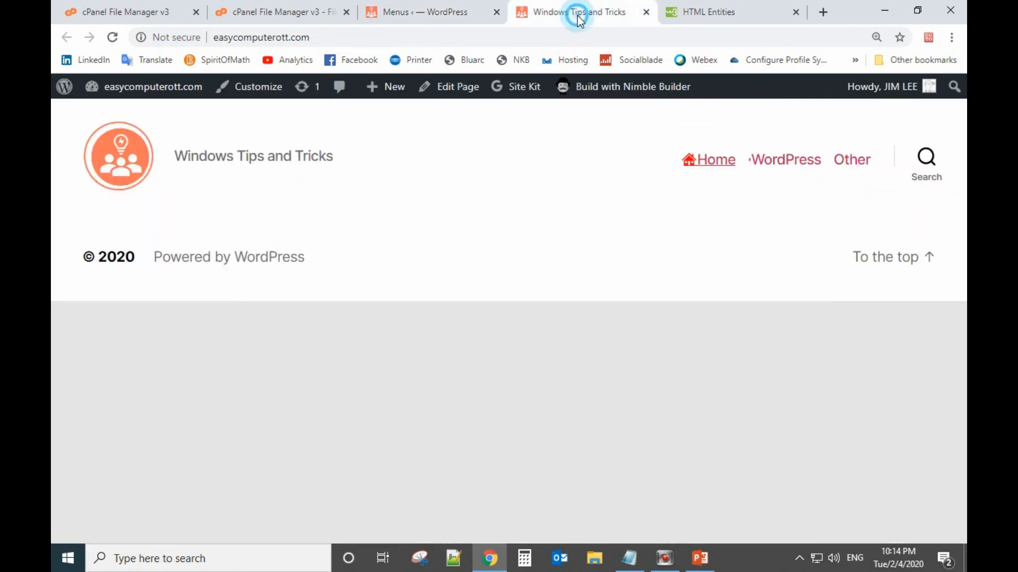
left_click(114, 39)
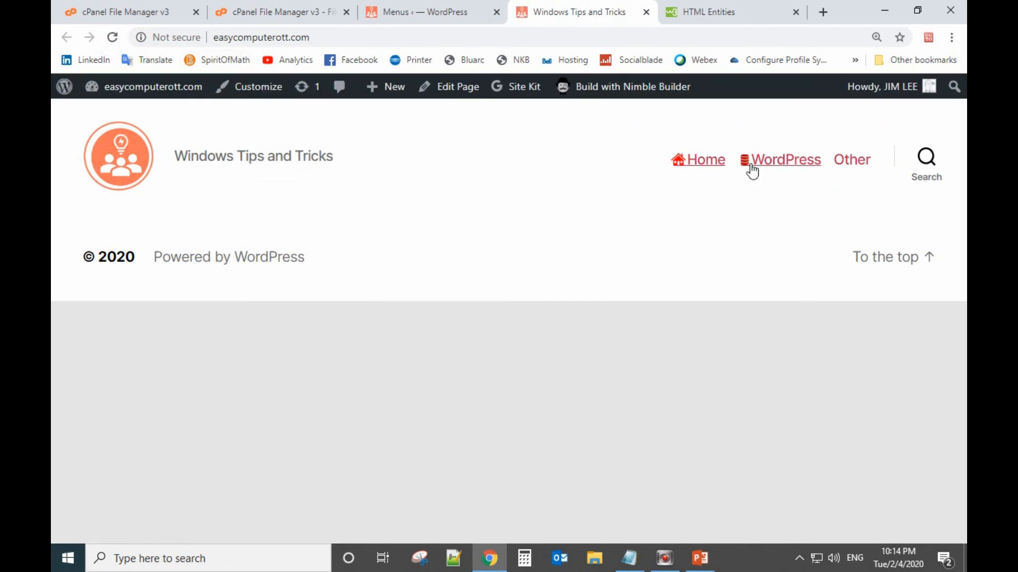